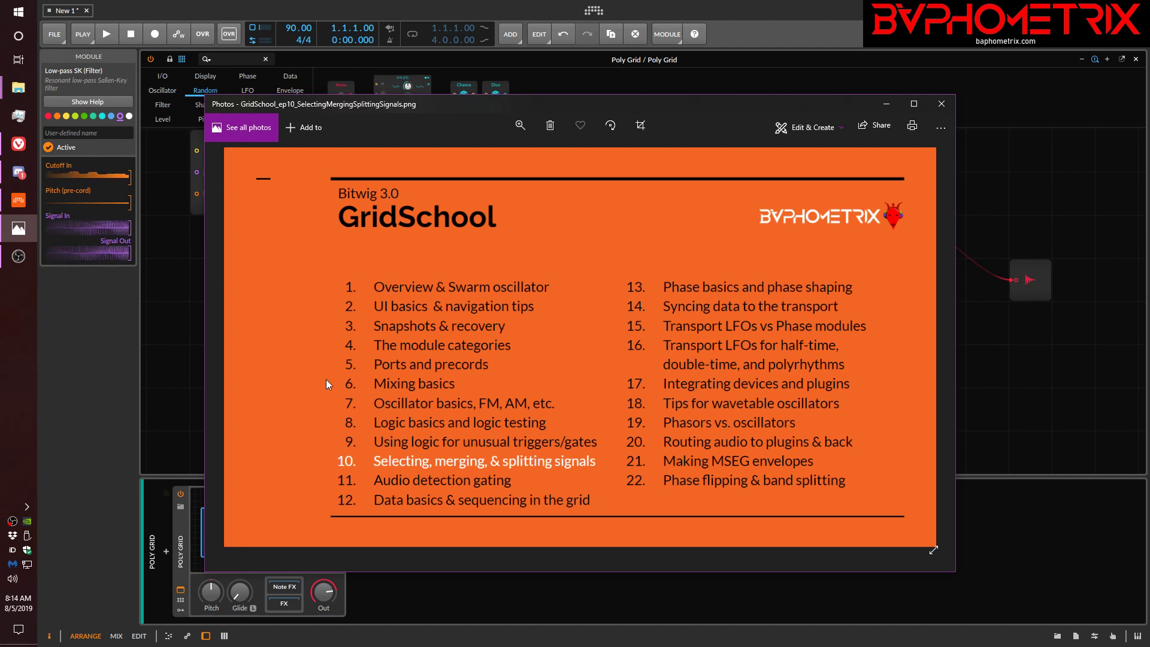
Bring Vivaldi's GridSchool YouTube playlist forward and scroll through its nine Grid School episodes.
{"action": "left_click", "coordinate": [18, 144]}
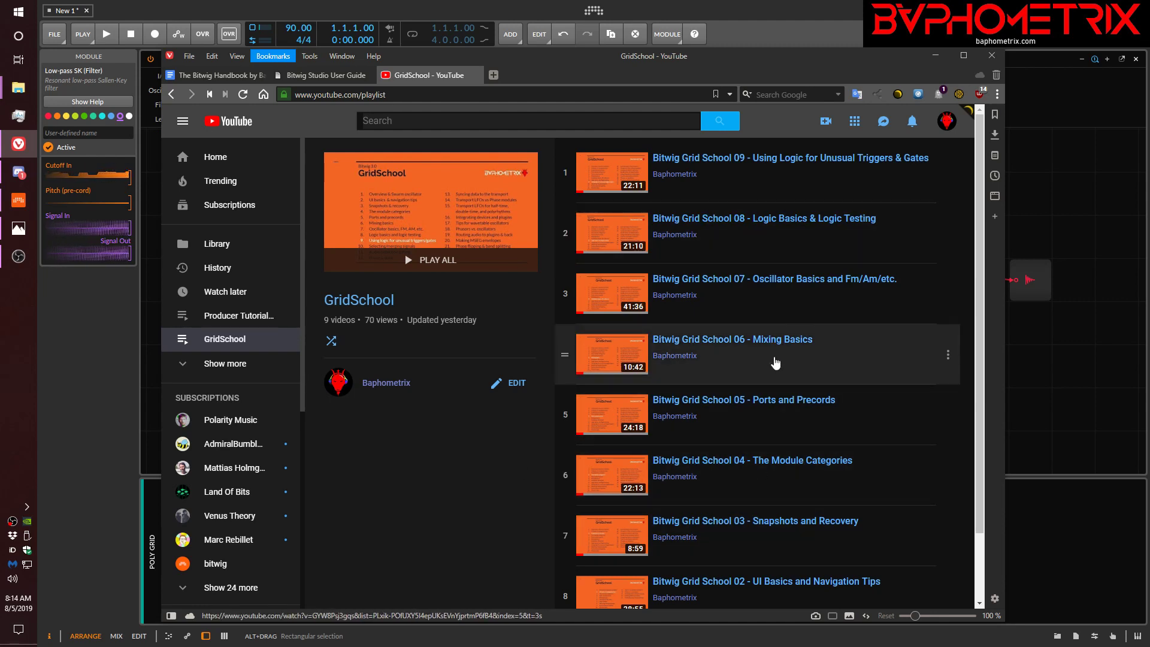
{"action": "scroll", "coordinate": [715, 304], "scroll_direction": "down", "scroll_amount": 1}
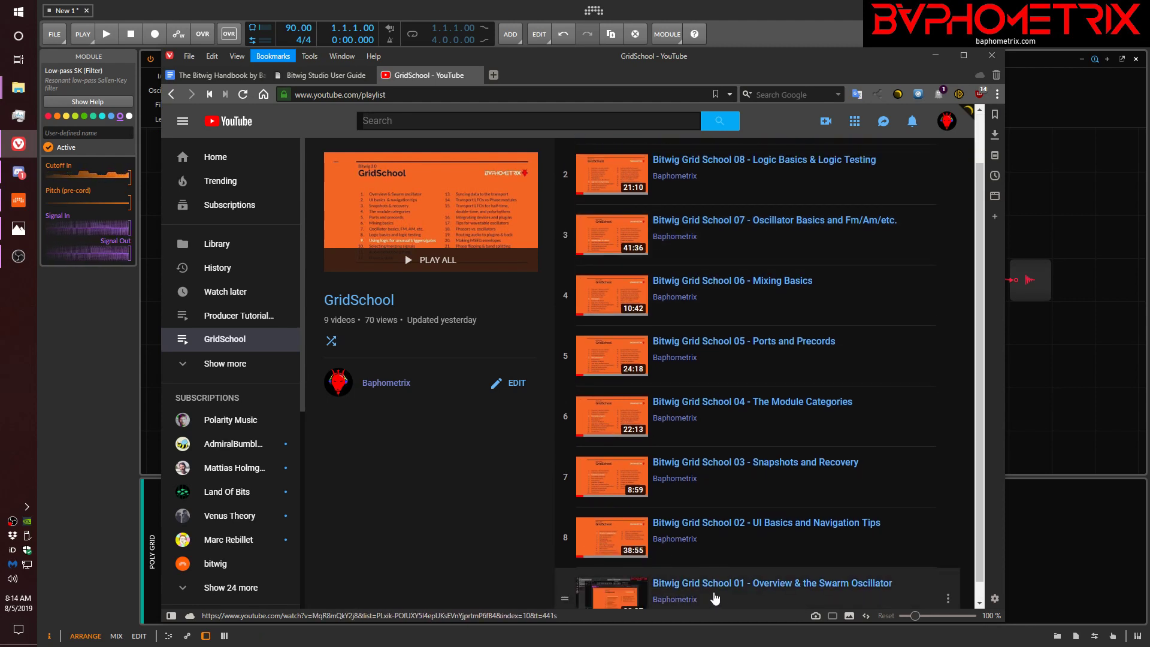
{"action": "scroll", "coordinate": [715, 598], "scroll_direction": "up", "scroll_amount": 1}
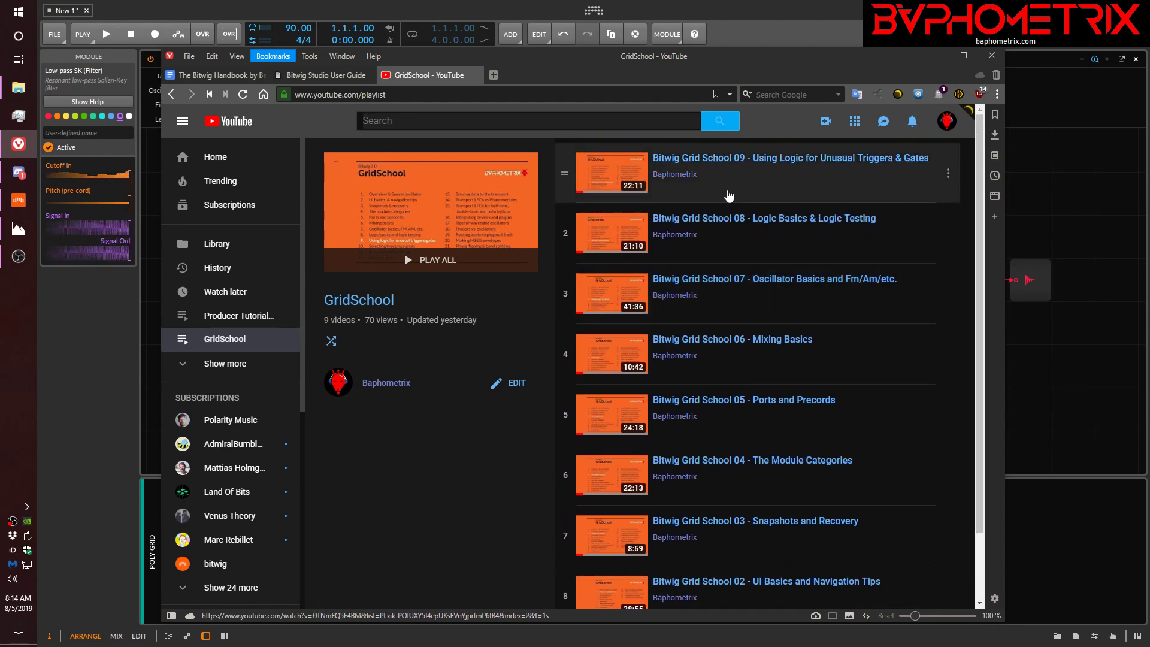
Switch back to the Bitwig Poly Grid patch and list the Mix category's modules.
{"action": "left_click", "coordinate": [704, 17]}
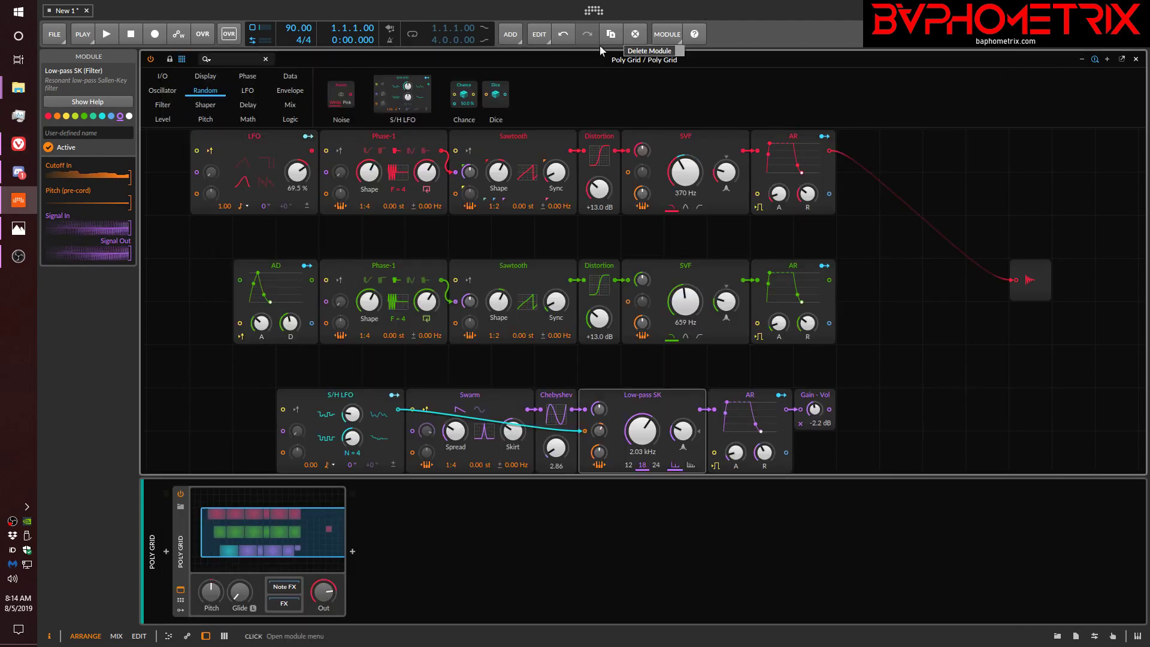
{"action": "left_click", "coordinate": [290, 105]}
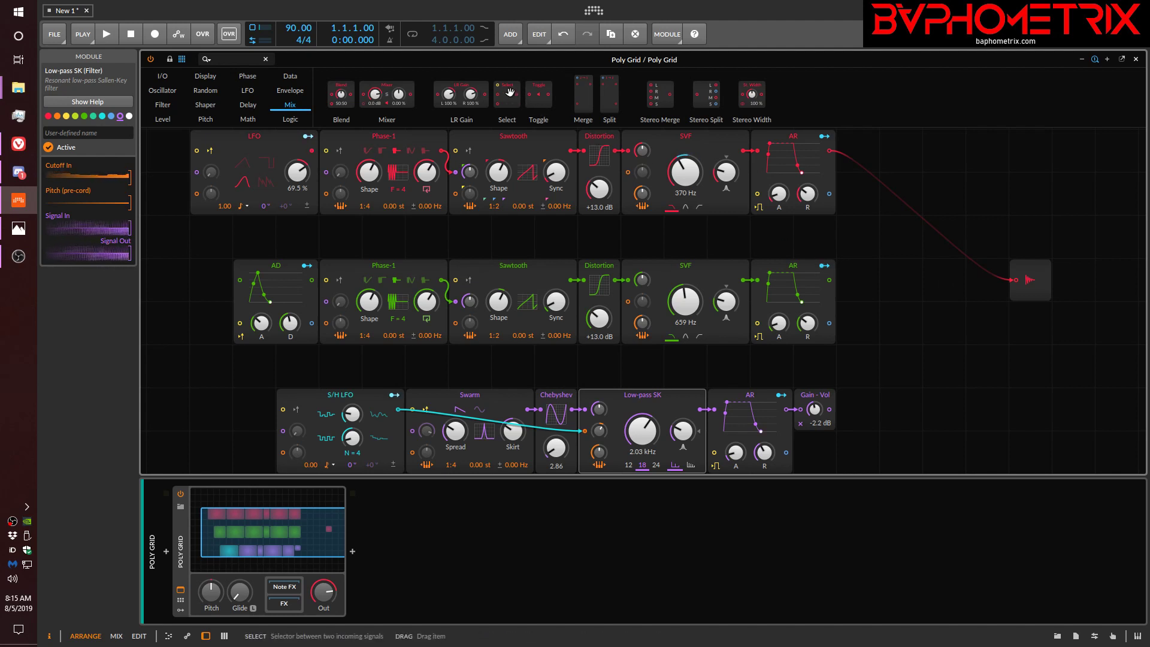
Drop Select, Merge and Split modules on the grid, then delete Merge and Split.
{"action": "left_click_drag", "start_coordinate": [507, 96], "coordinate": [930, 310]}
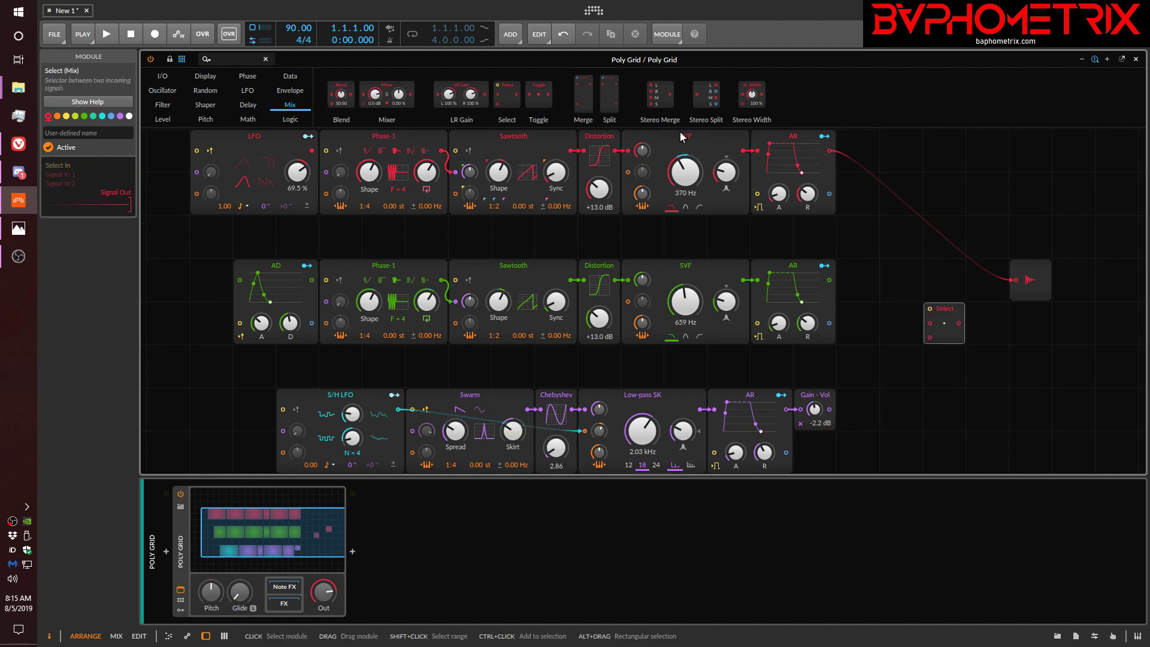
{"action": "left_click_drag", "start_coordinate": [587, 99], "coordinate": [972, 310]}
{"action": "left_click_drag", "start_coordinate": [609, 96], "coordinate": [1040, 309]}
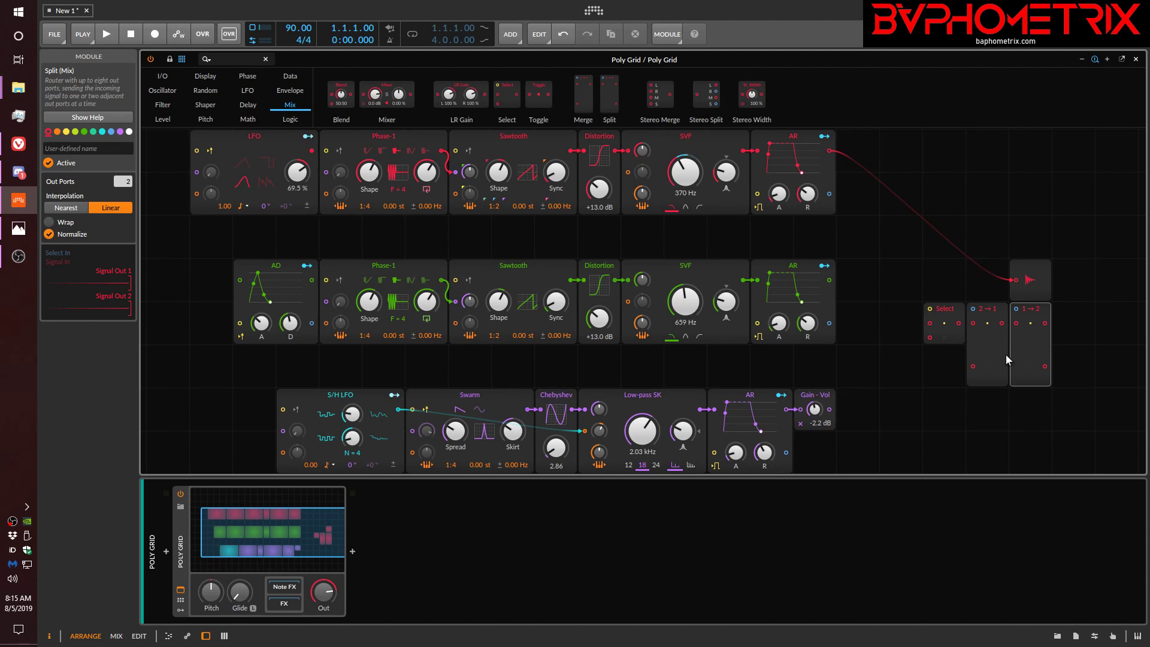
{"action": "left_click_drag", "start_coordinate": [947, 375], "coordinate": [1055, 357]}
{"action": "key", "text": "Delete"}
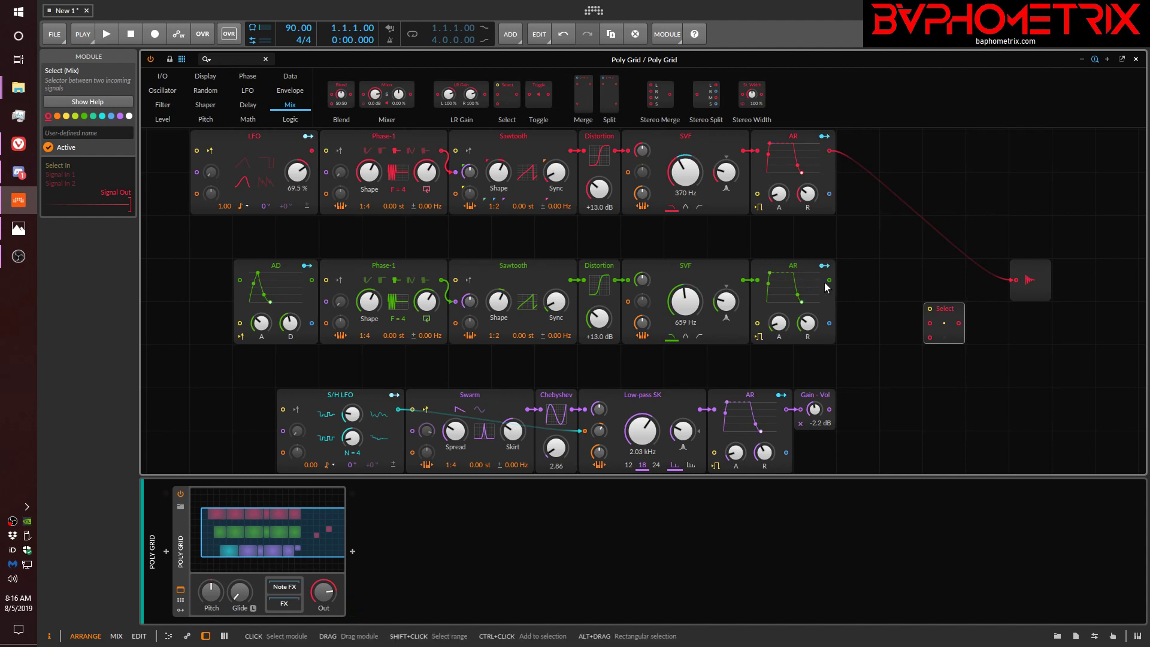
Cable the red AR output to Select's Signal In 1 and green to In 2, with Select feeding the output.
{"action": "left_click_drag", "start_coordinate": [829, 280], "coordinate": [1016, 279]}
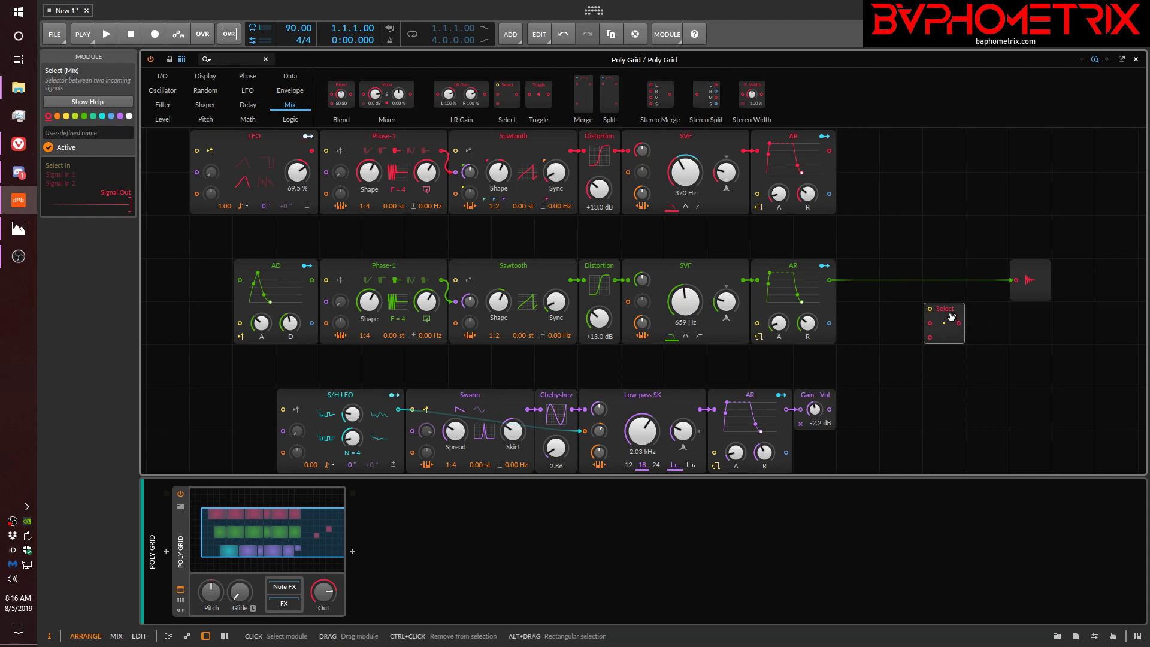
{"action": "left_click_drag", "start_coordinate": [952, 316], "coordinate": [1014, 285]}
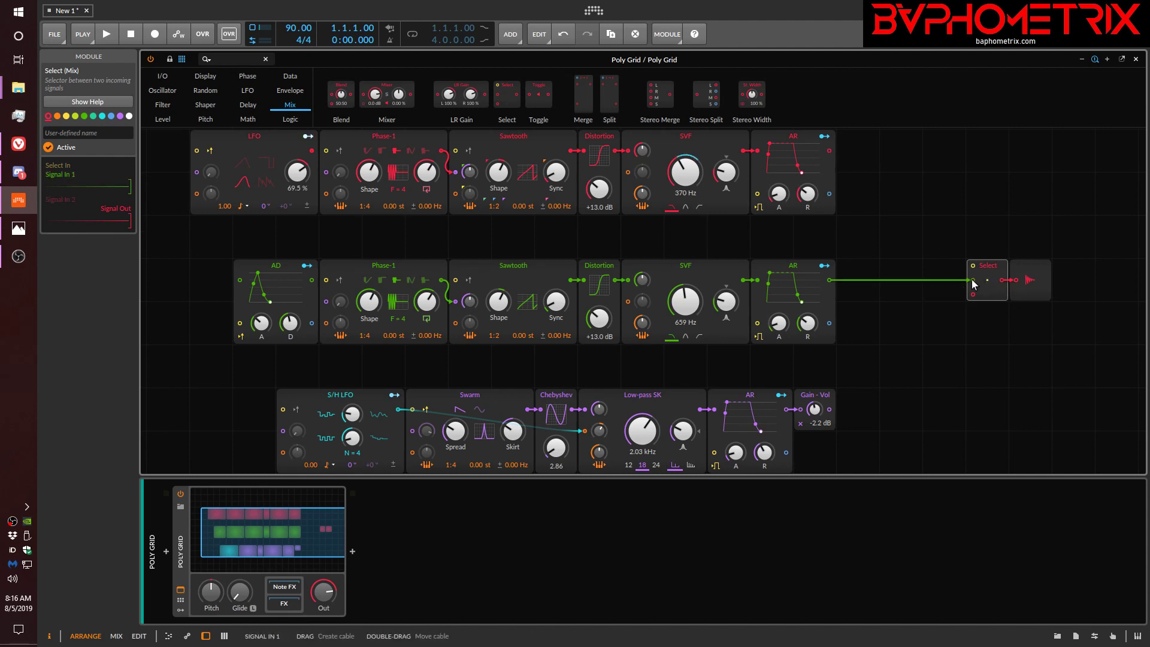
{"action": "left_click_drag", "start_coordinate": [972, 280], "coordinate": [972, 294]}
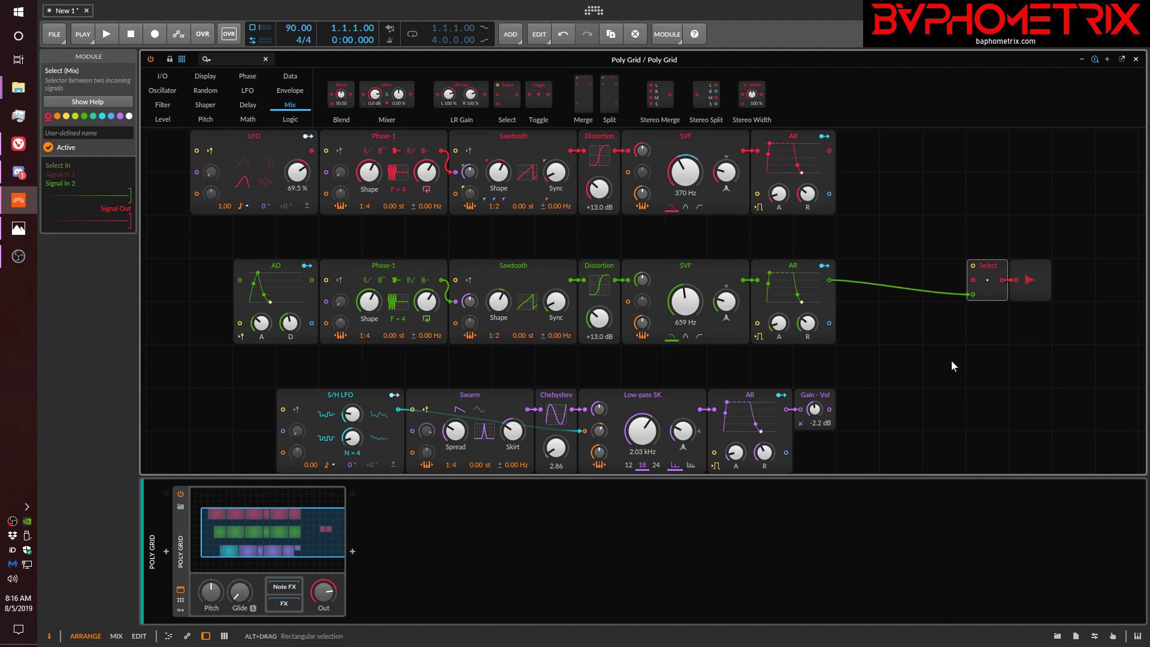
{"action": "left_click_drag", "start_coordinate": [829, 150], "coordinate": [972, 280]}
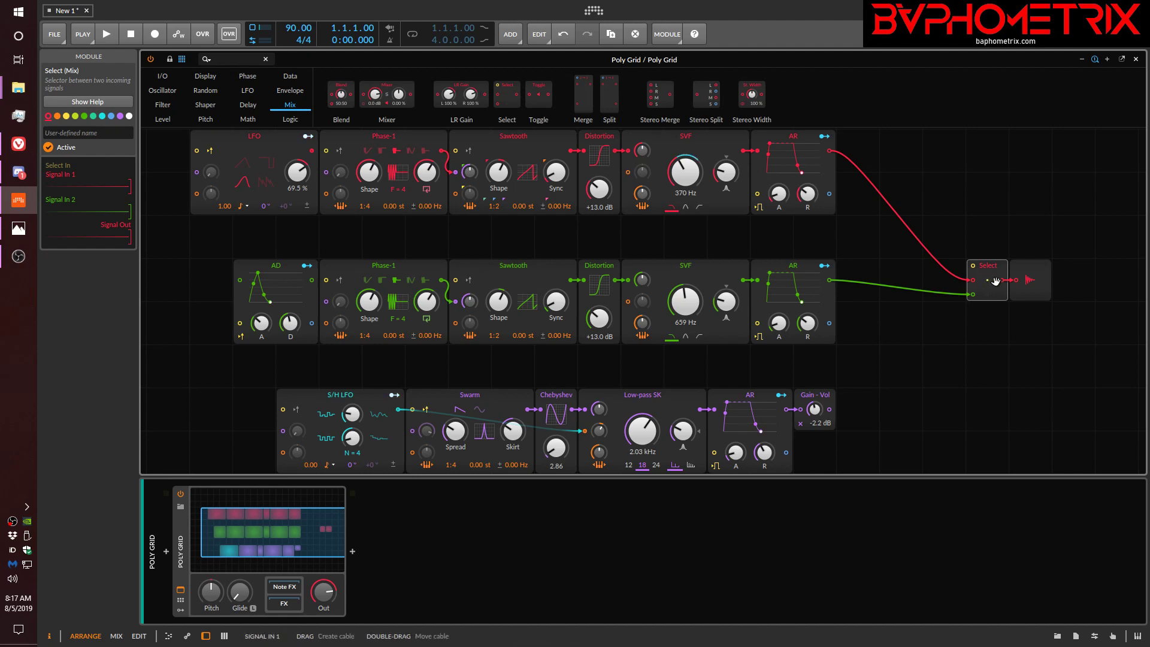
{"action": "left_click_drag", "start_coordinate": [988, 270], "coordinate": [946, 270]}
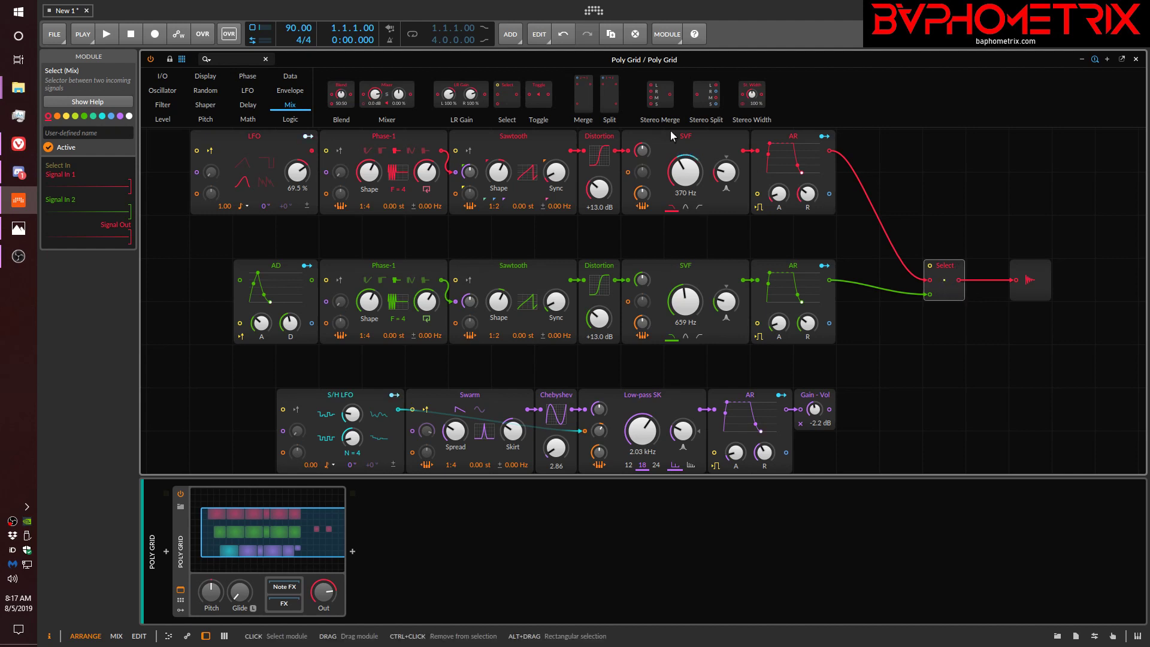
Add a Logic Button module above Select and toggle it on and off to switch chains.
{"action": "left_click", "coordinate": [288, 120]}
{"action": "left_click_drag", "start_coordinate": [339, 94], "coordinate": [929, 265]}
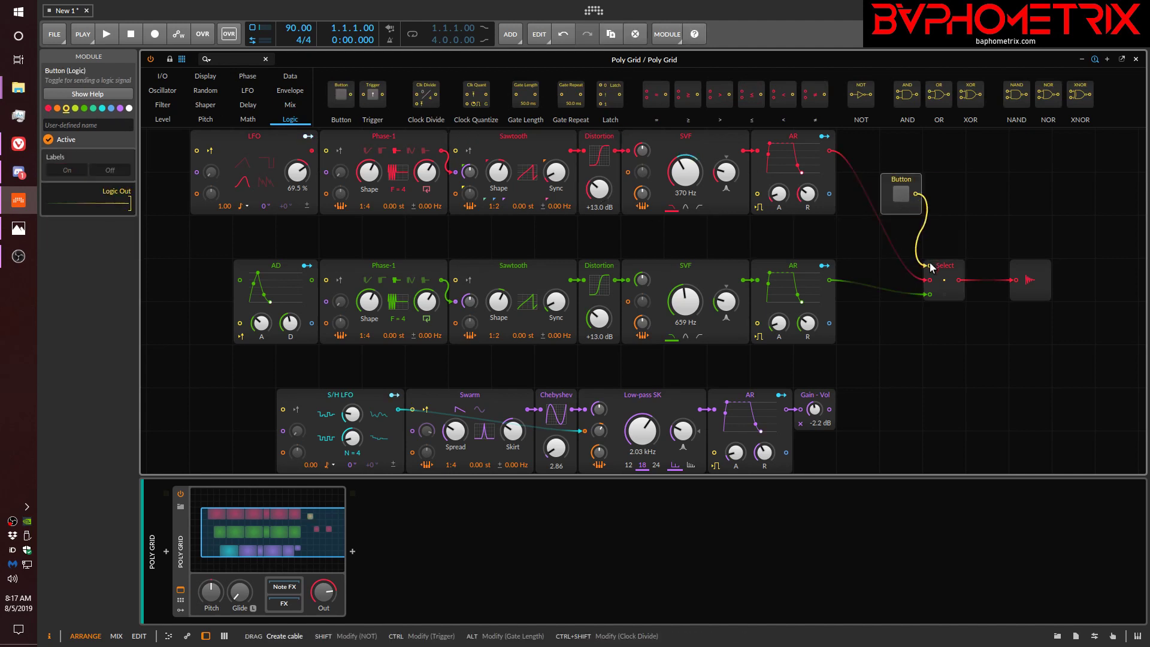
{"action": "left_click", "coordinate": [901, 195]}
{"action": "left_click", "coordinate": [901, 195]}
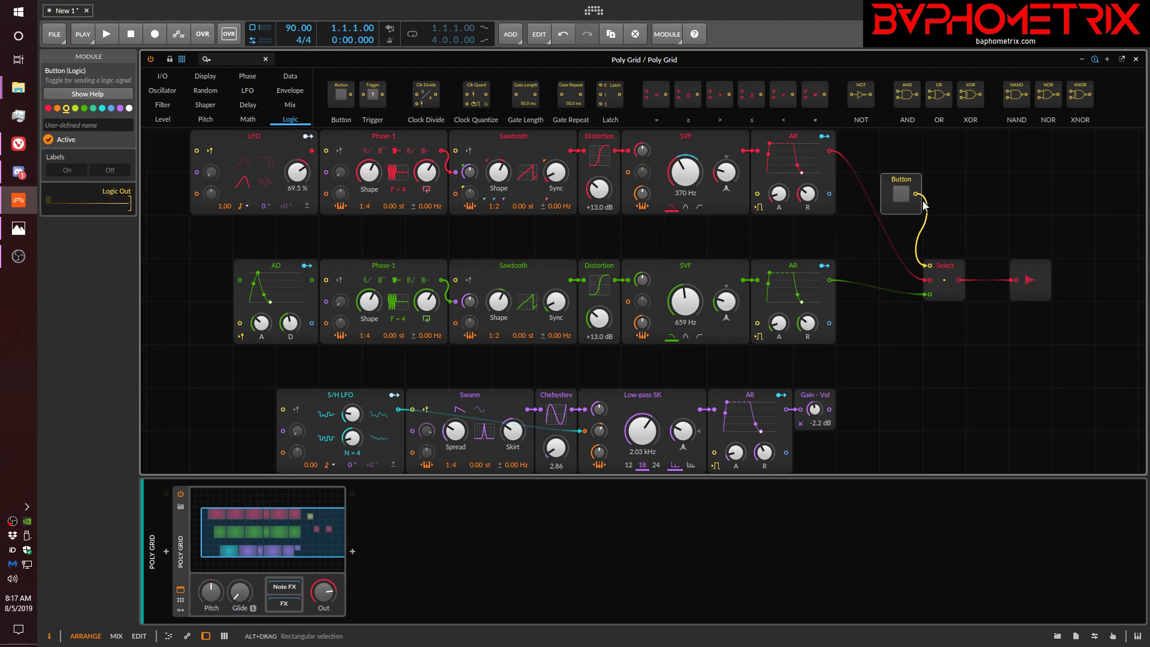
{"action": "left_click", "coordinate": [901, 194]}
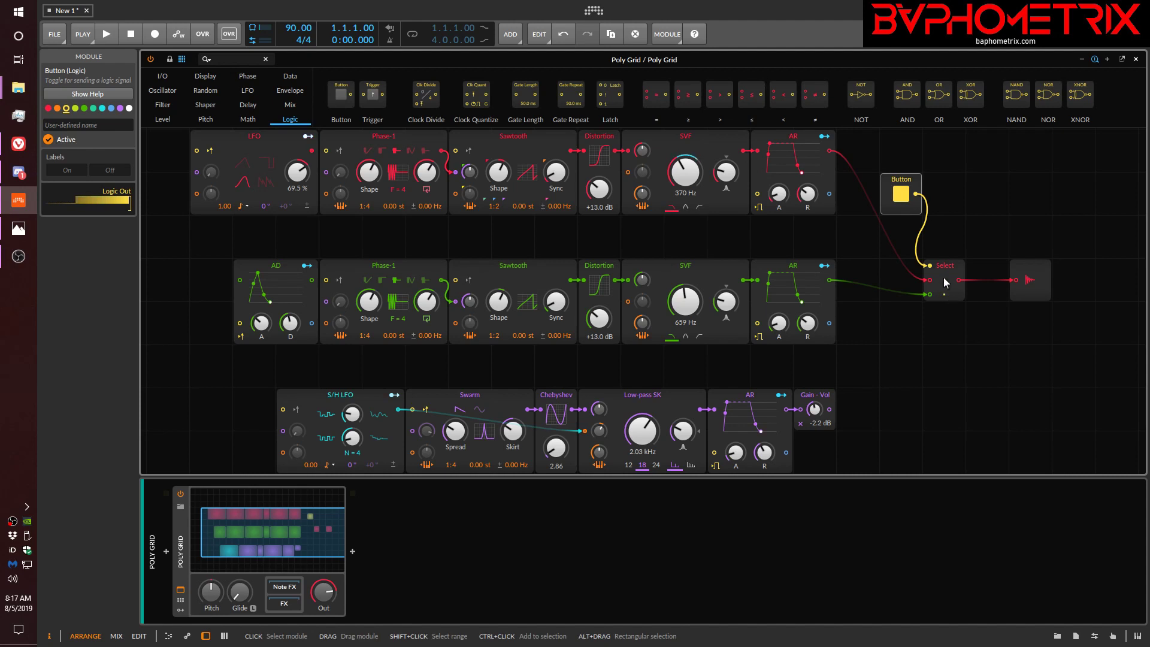
{"action": "left_click", "coordinate": [909, 200]}
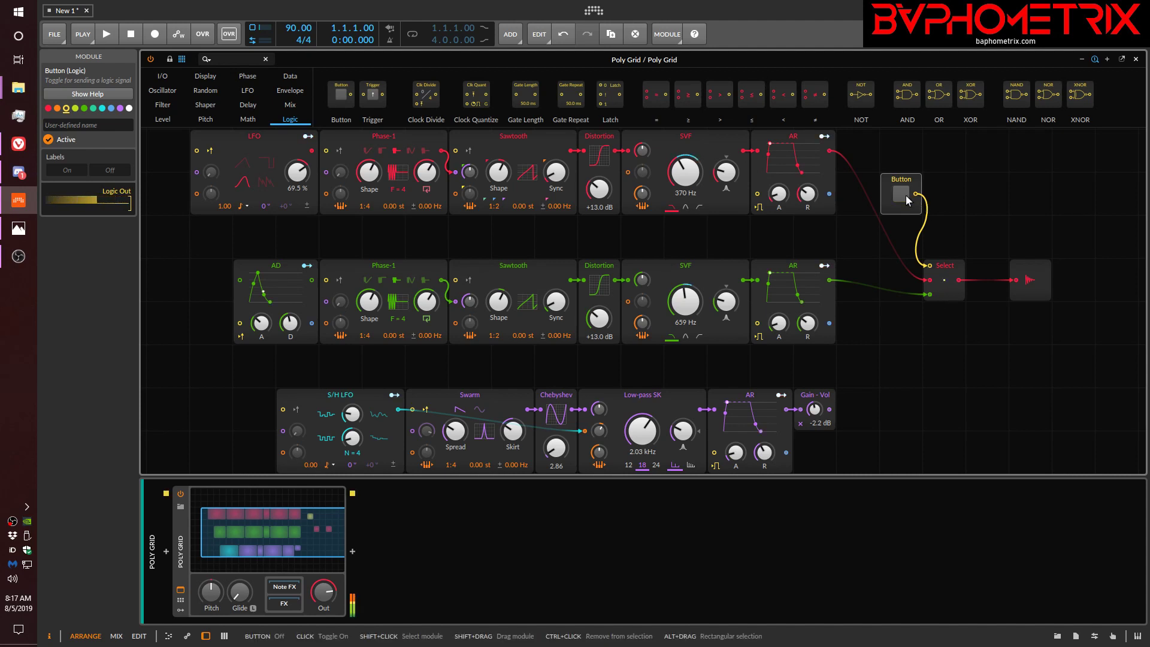
{"action": "left_click", "coordinate": [908, 200]}
{"action": "left_click", "coordinate": [908, 200]}
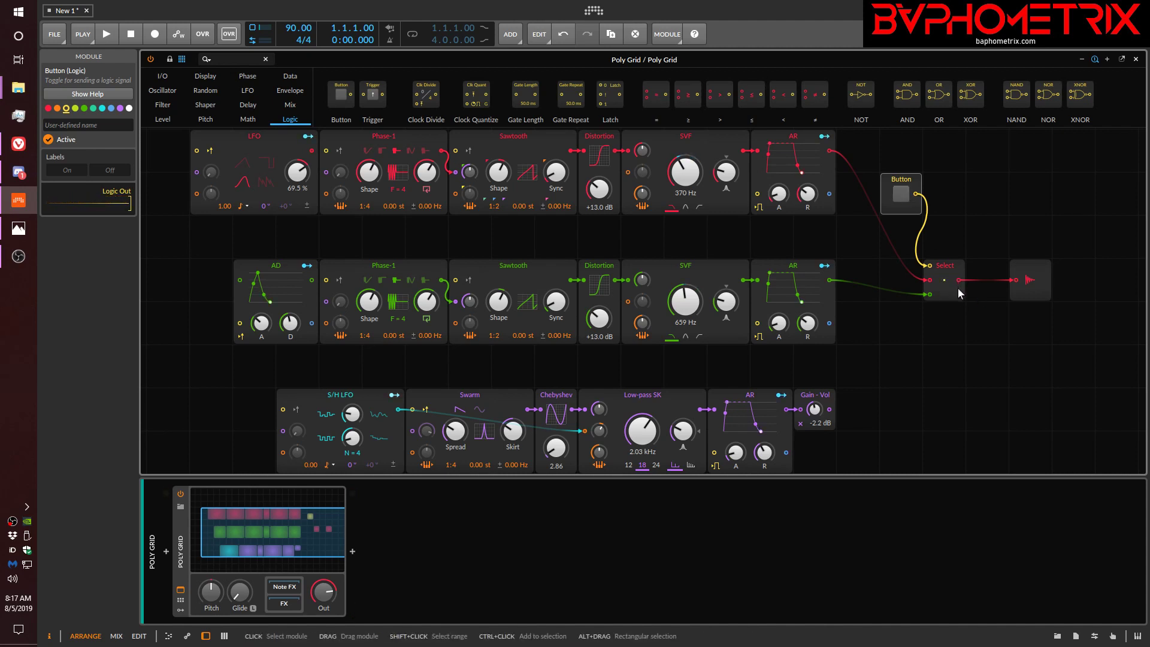
{"action": "left_click", "coordinate": [898, 195]}
{"action": "left_click", "coordinate": [898, 196]}
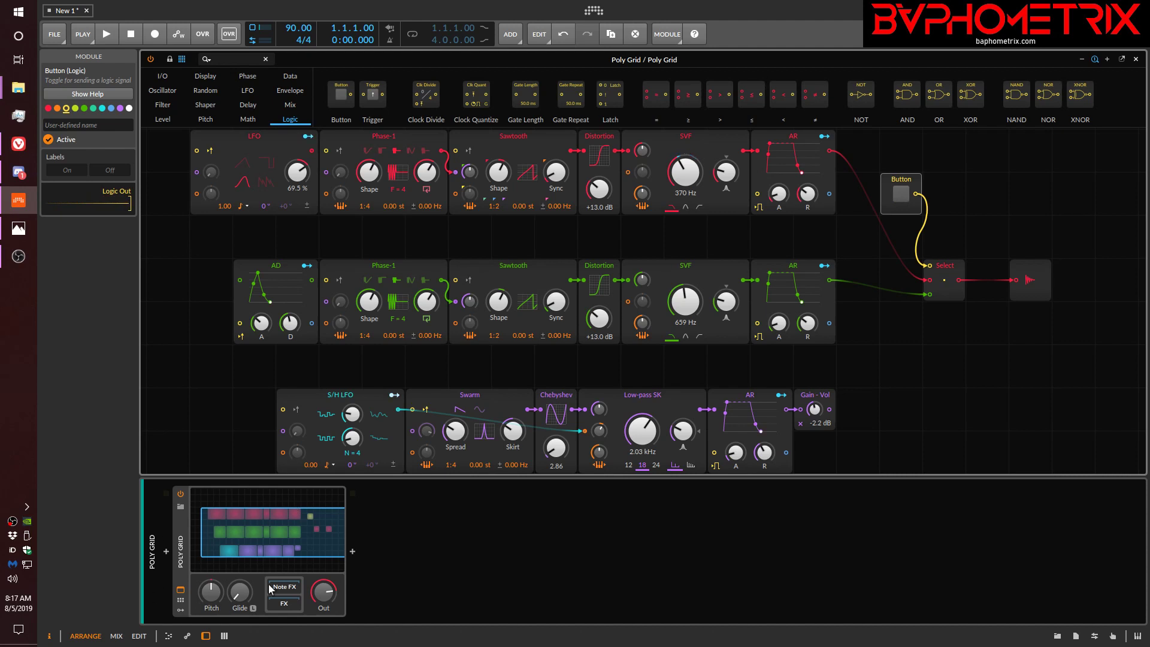
Add a Perform remote-controls page and map its first slot to the Button module.
{"action": "left_click", "coordinate": [181, 601]}
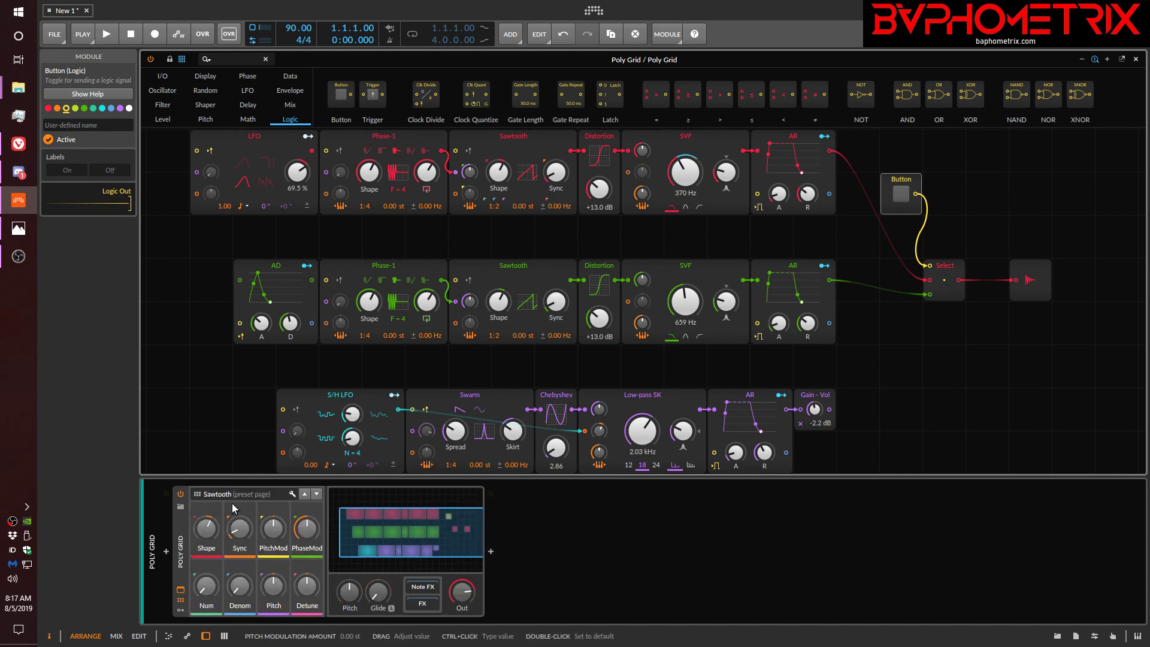
{"action": "left_click", "coordinate": [294, 496]}
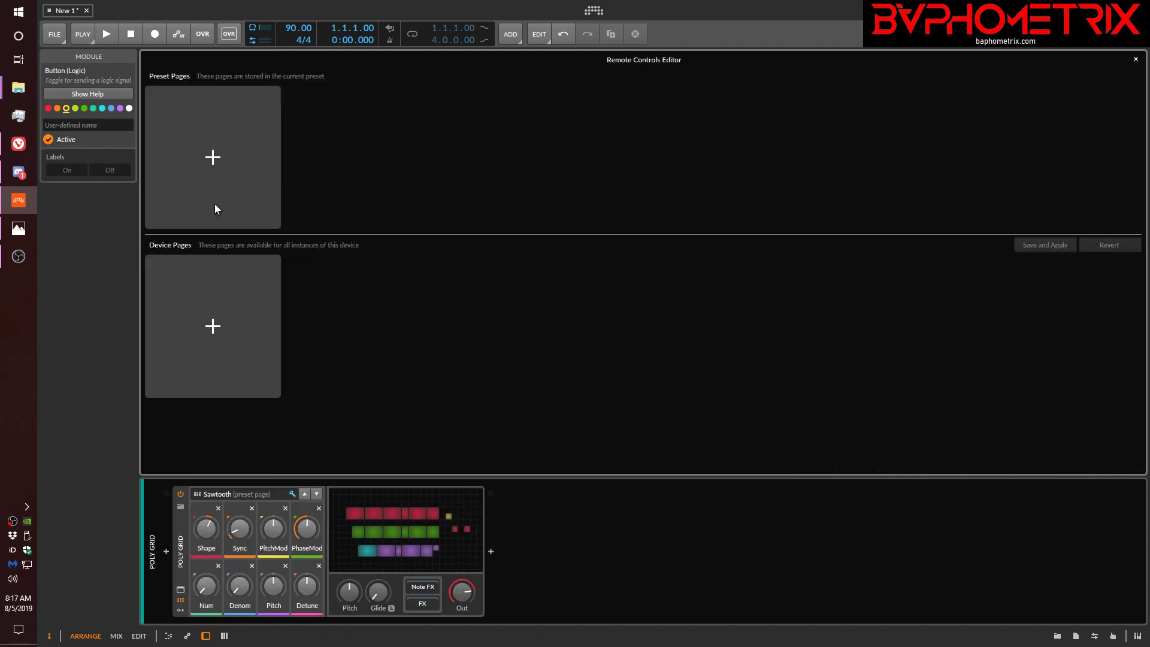
{"action": "left_click", "coordinate": [218, 139]}
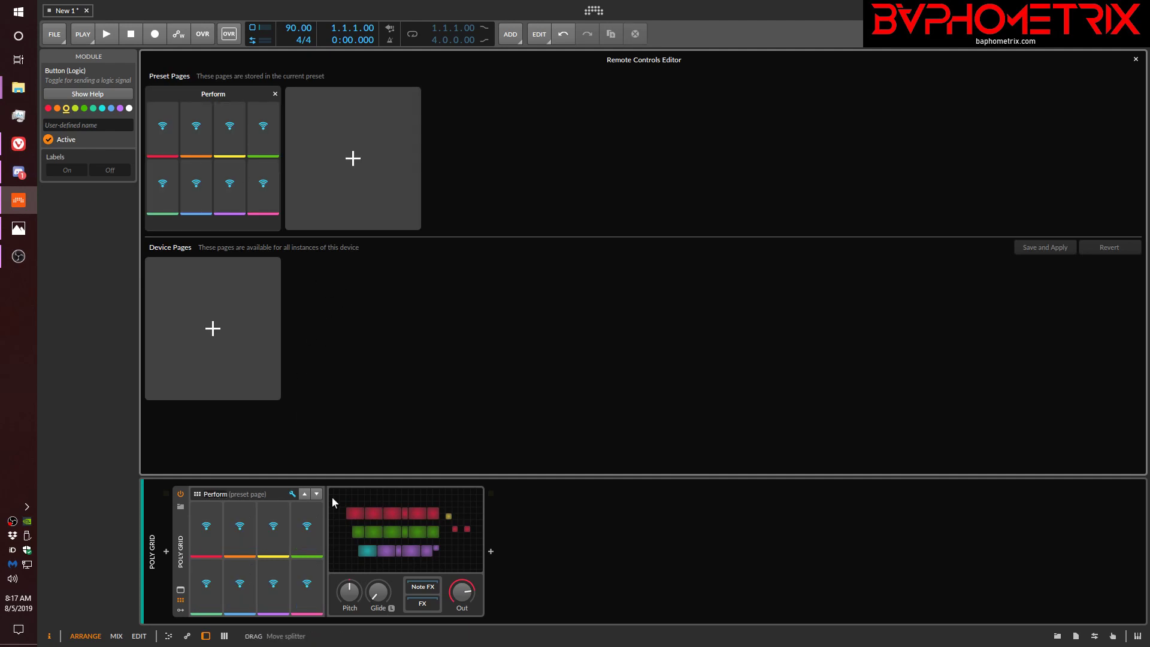
{"action": "left_click", "coordinate": [291, 493]}
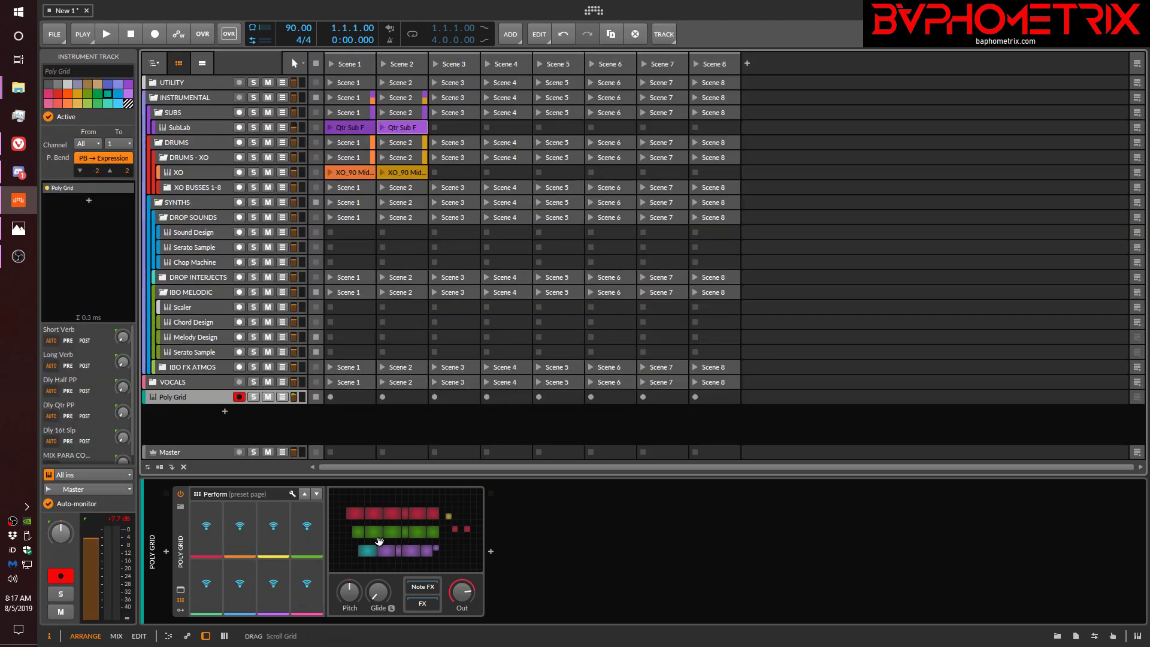
{"action": "left_click", "coordinate": [207, 528]}
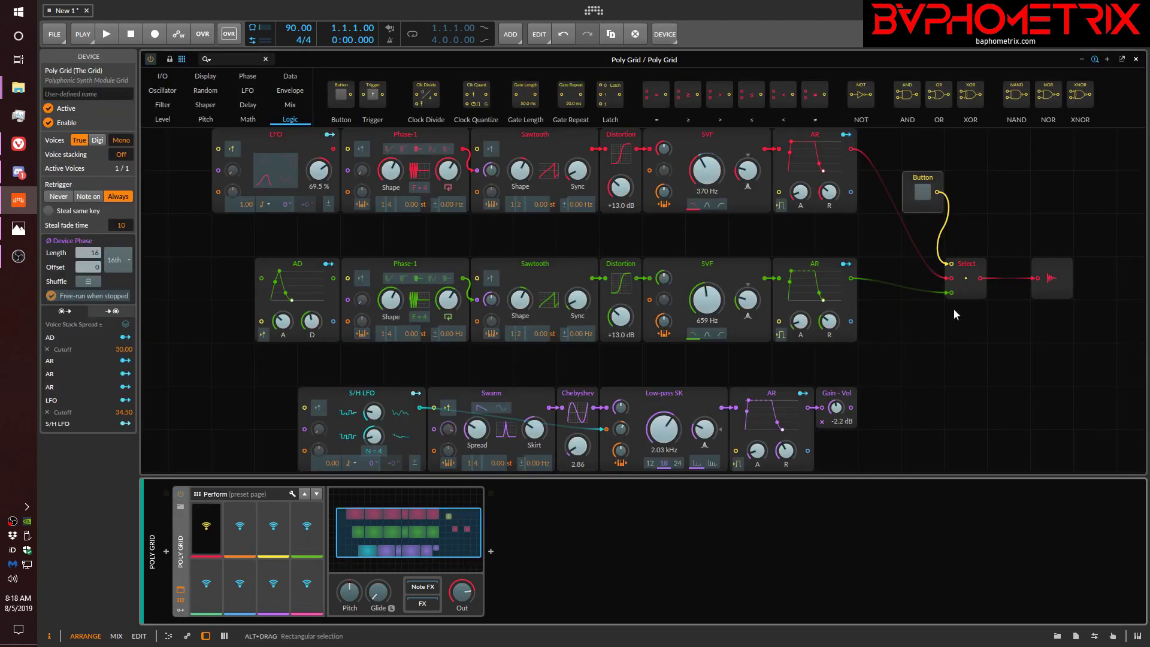
{"action": "left_click", "coordinate": [921, 192]}
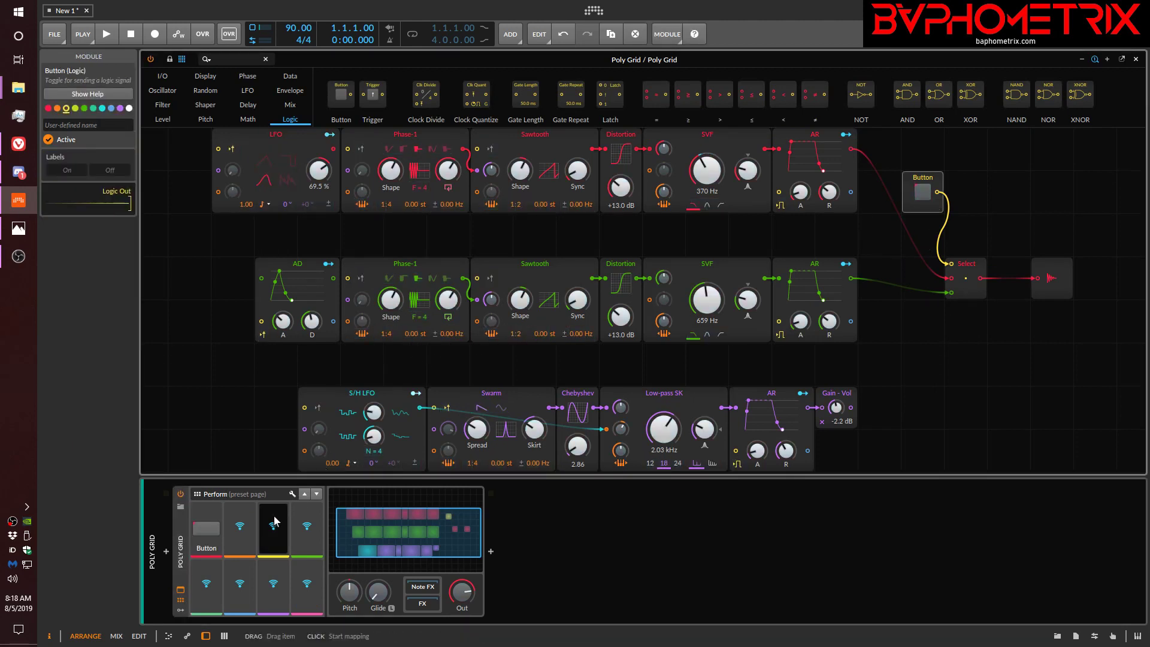
Rename the first Perform slot to 'Which?'.
{"action": "double_click", "coordinate": [213, 549]}
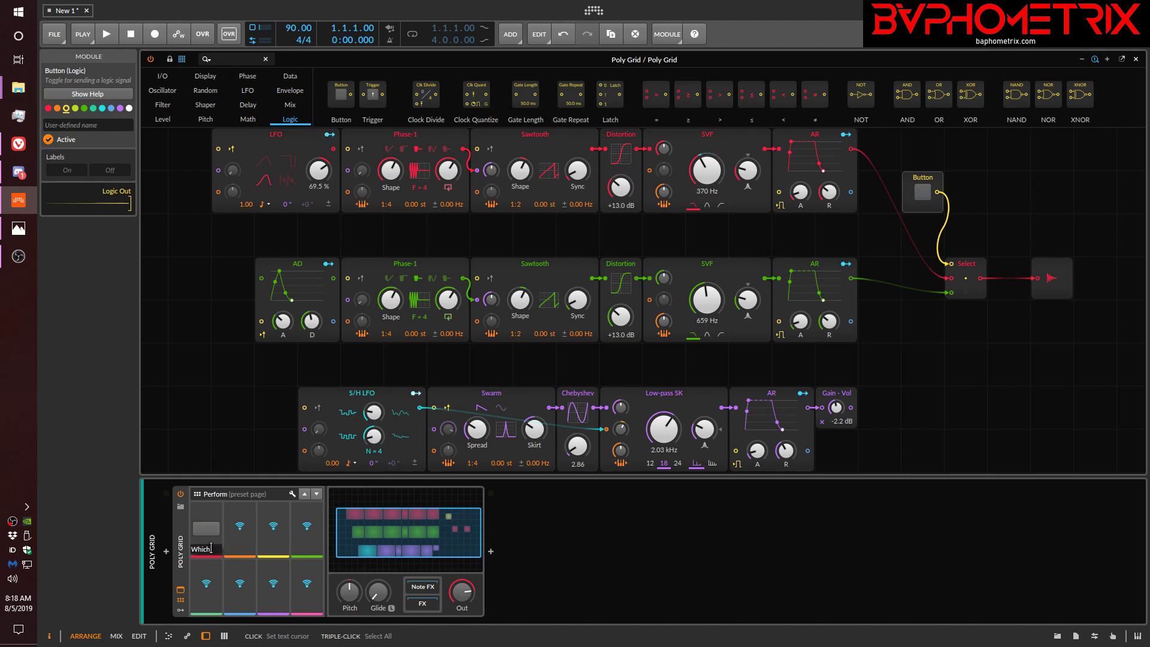
{"action": "type", "text": "Which On"}
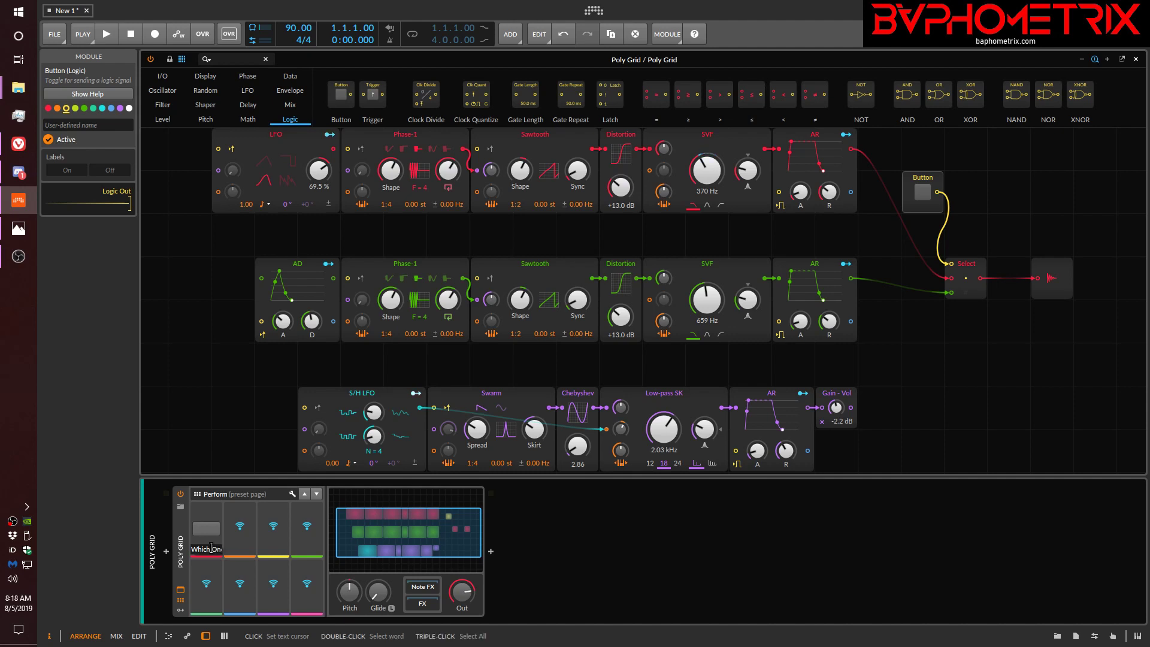
{"action": "key", "text": "BackSpace"}
{"action": "key", "text": "BackSpace"}
{"action": "key", "text": "BackSpace"}
{"action": "type", "text": "?"}
{"action": "key", "text": "Return"}
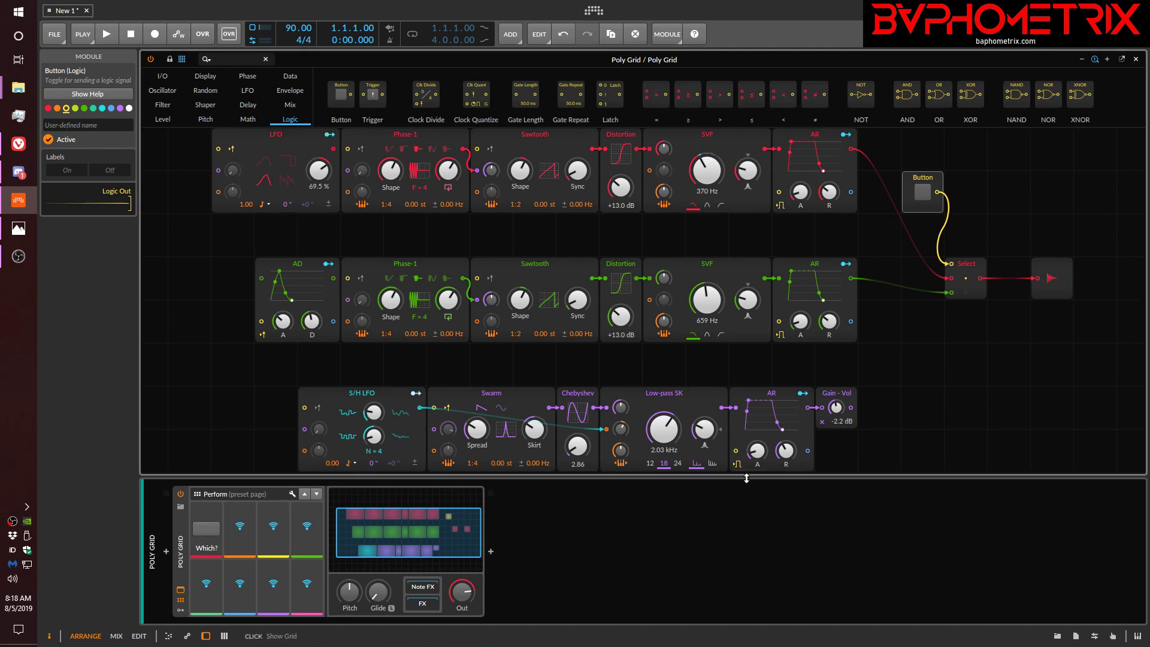
Collapse the grid editor, toggle Which? on, off and on again, then reopen the Poly Grid.
{"action": "left_click", "coordinate": [181, 590]}
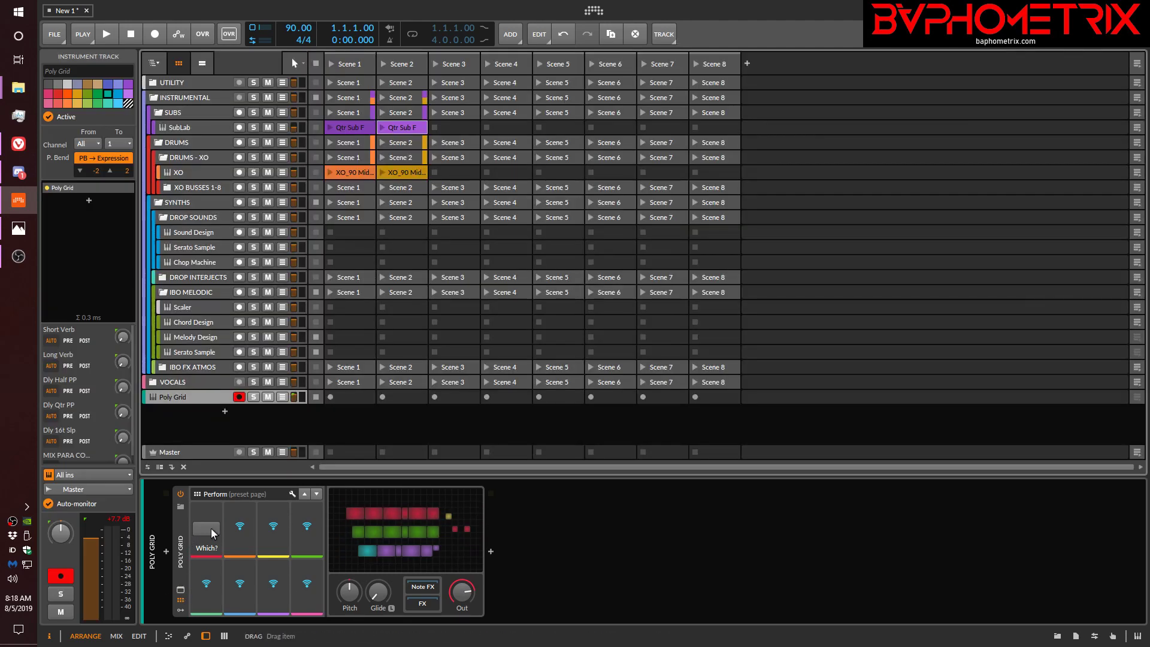
{"action": "left_click", "coordinate": [203, 530]}
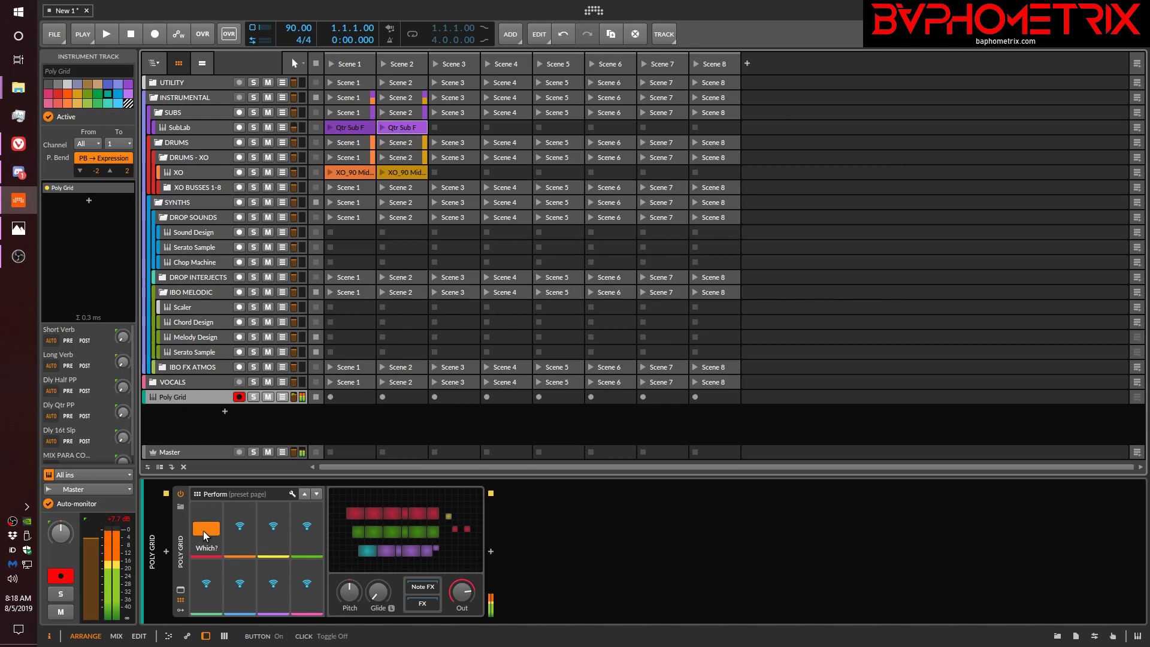
{"action": "left_click", "coordinate": [203, 531]}
{"action": "left_click", "coordinate": [203, 531]}
{"action": "left_click", "coordinate": [406, 530]}
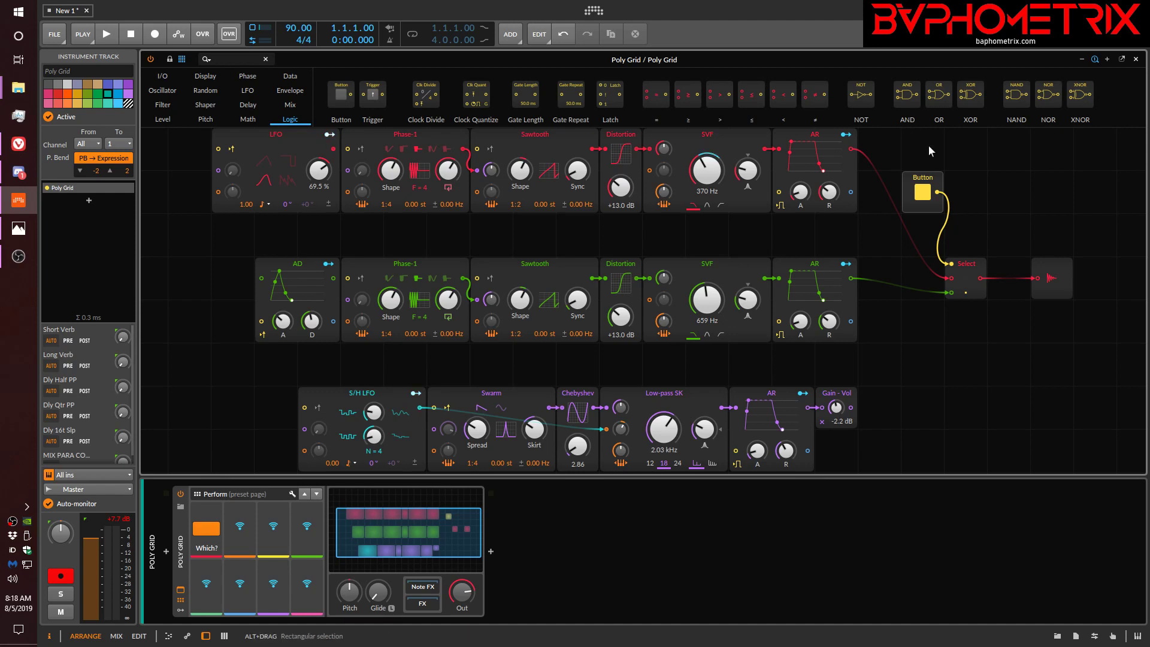
Delete the Button module and add a Clock Divide module above Select, set to divide by 2.
{"action": "left_click_drag", "start_coordinate": [928, 154], "coordinate": [970, 203]}
{"action": "key", "text": "Delete"}
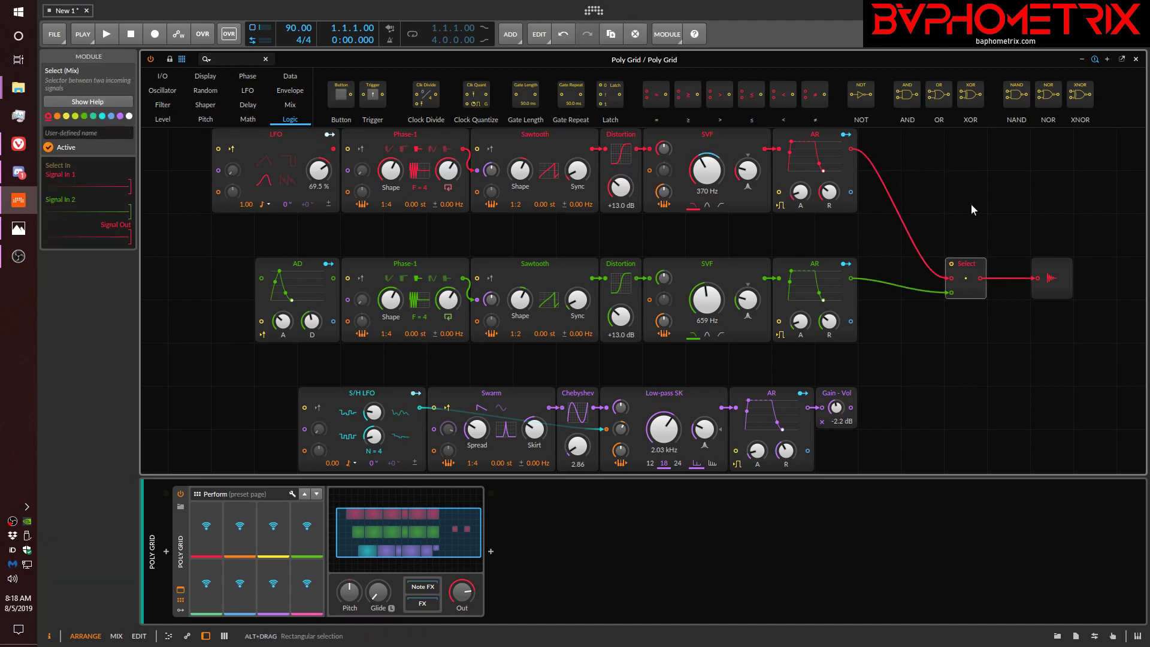
{"action": "left_click_drag", "start_coordinate": [423, 95], "coordinate": [975, 186]}
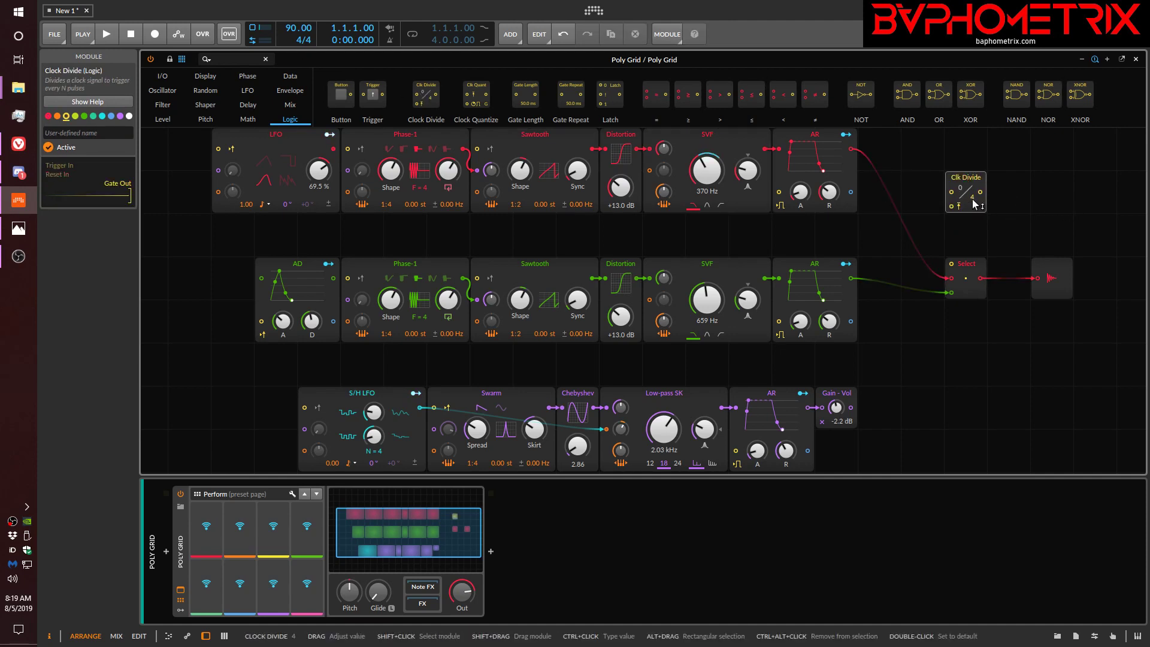
{"action": "left_click", "coordinate": [964, 186]}
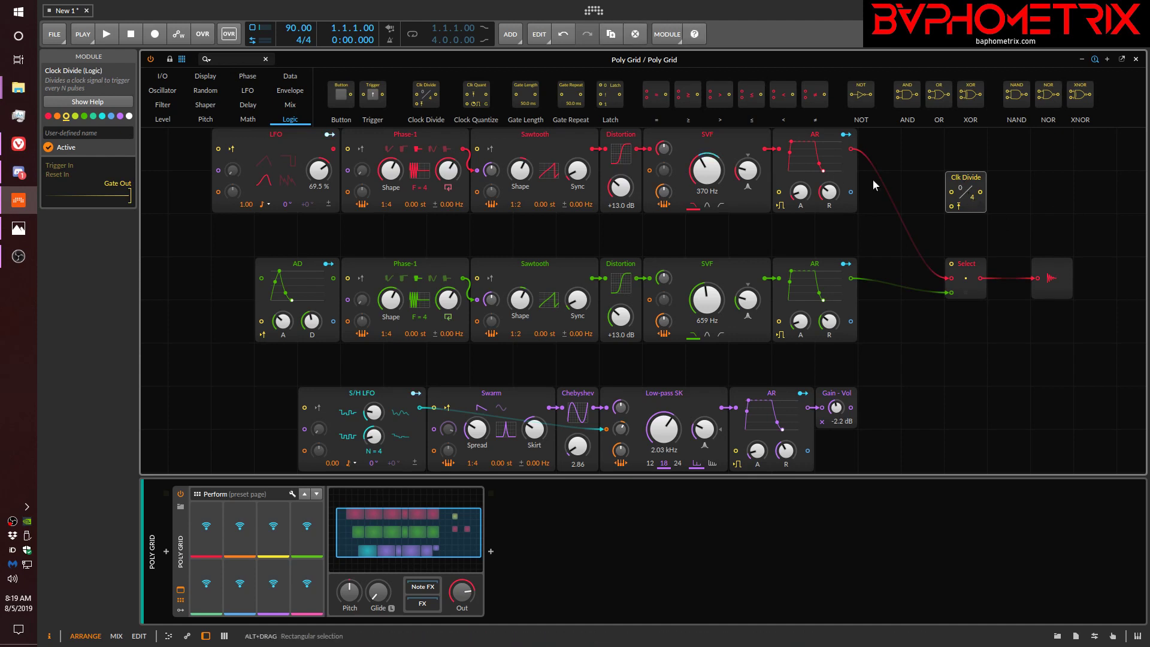
{"action": "left_click_drag", "start_coordinate": [971, 200], "coordinate": [973, 203]}
Add a Transport module from the LFO category above Clock Divide and cable it into Clock Divide.
{"action": "left_click", "coordinate": [249, 91]}
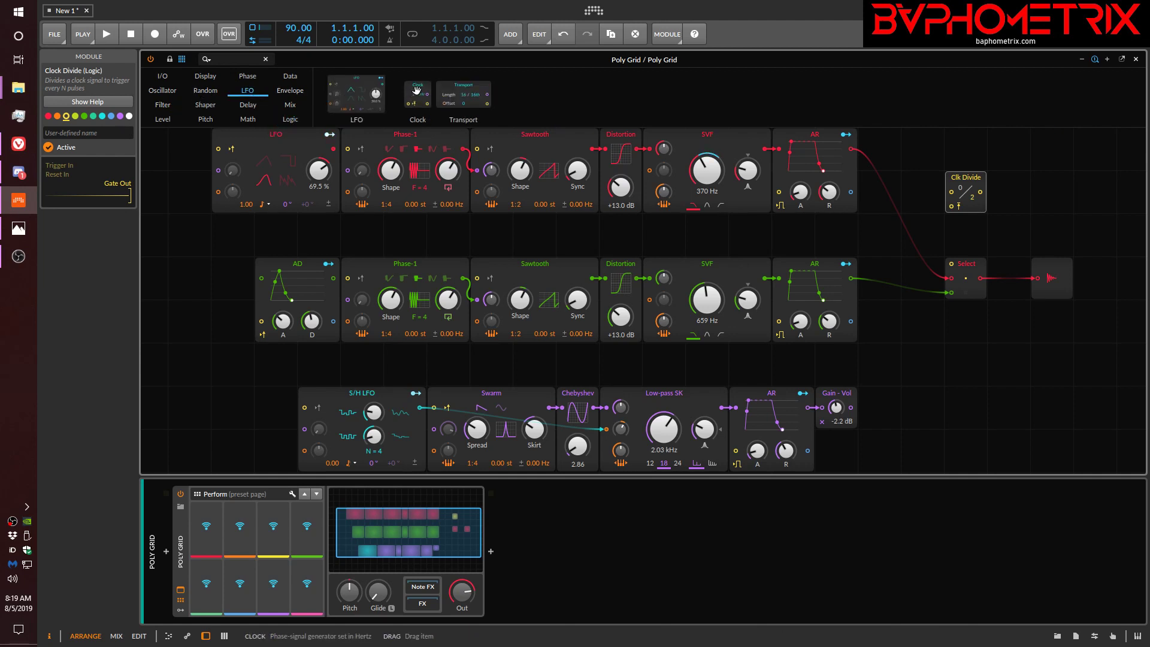
{"action": "left_click_drag", "start_coordinate": [473, 93], "coordinate": [1018, 190]}
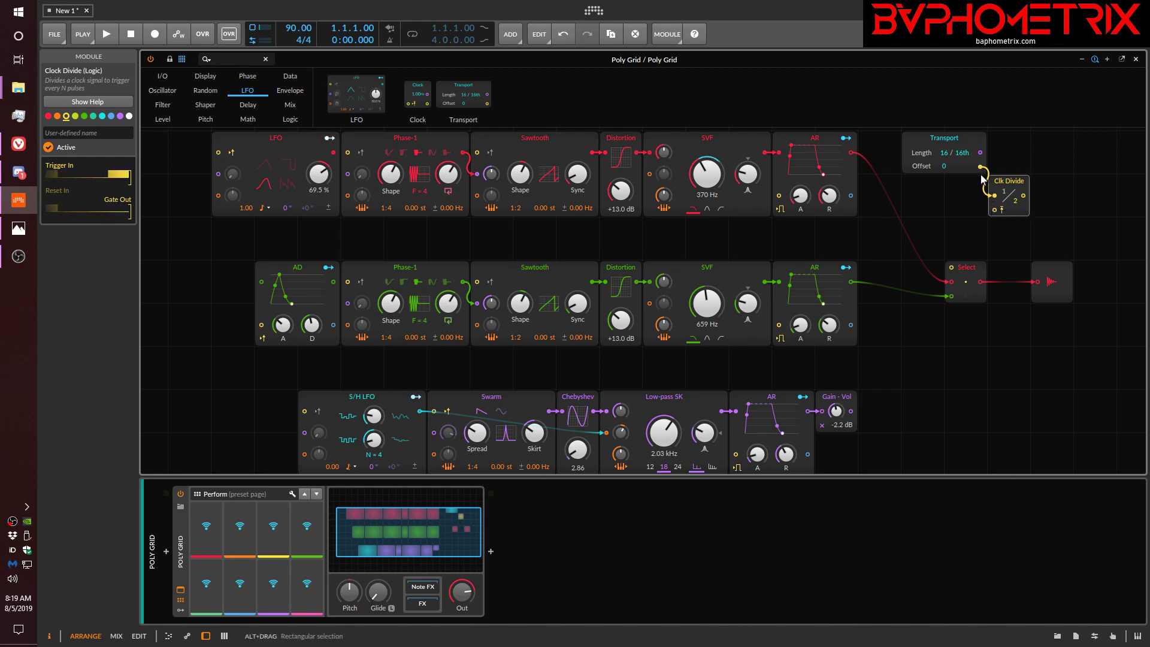
{"action": "left_click_drag", "start_coordinate": [982, 169], "coordinate": [996, 210]}
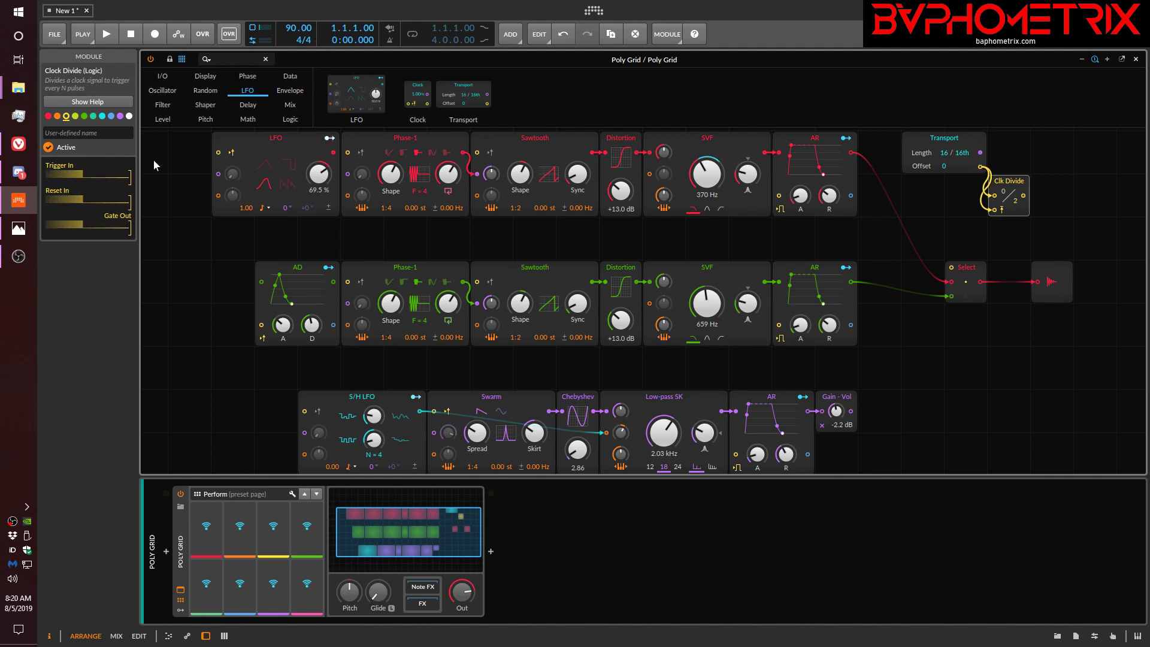
{"action": "left_click", "coordinate": [967, 143]}
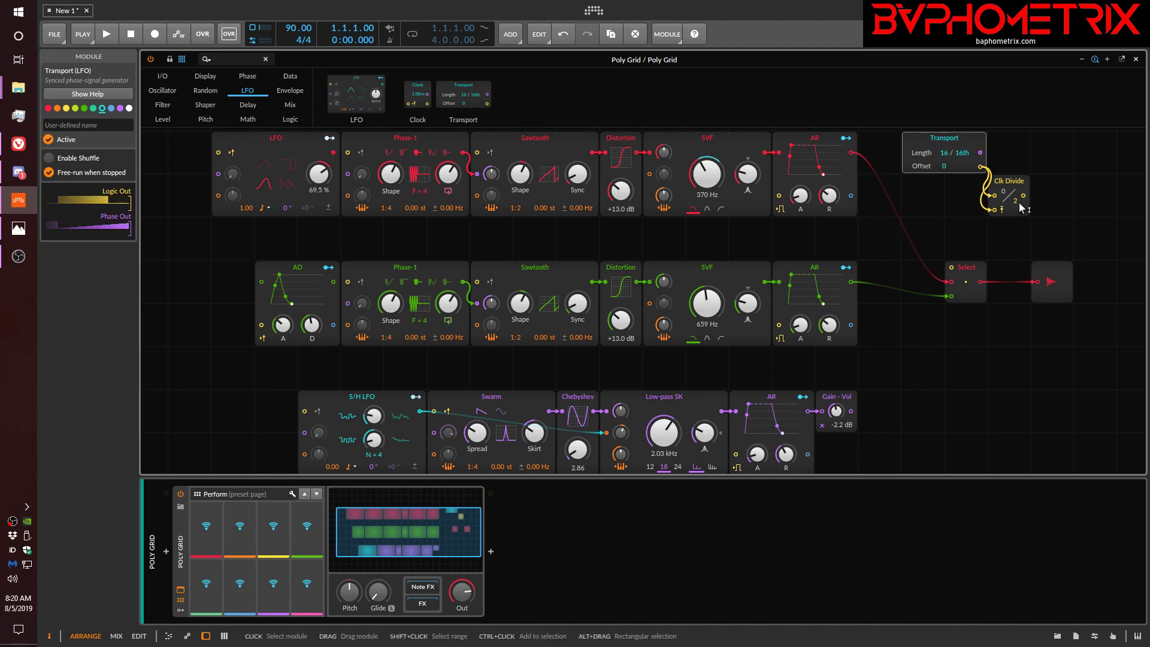
Cable Clock Divide and the purple chain's Gain output into Select, then delete Transport and Clock Divide.
{"action": "left_click_drag", "start_coordinate": [1023, 196], "coordinate": [952, 267]}
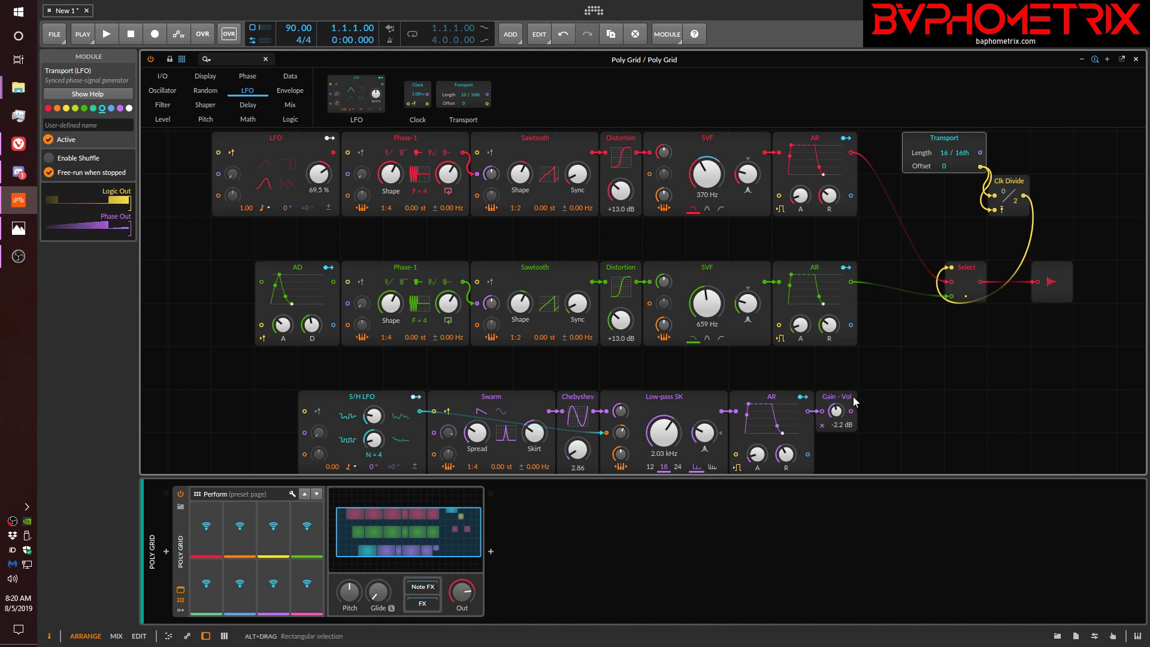
{"action": "left_click_drag", "start_coordinate": [851, 411], "coordinate": [951, 296]}
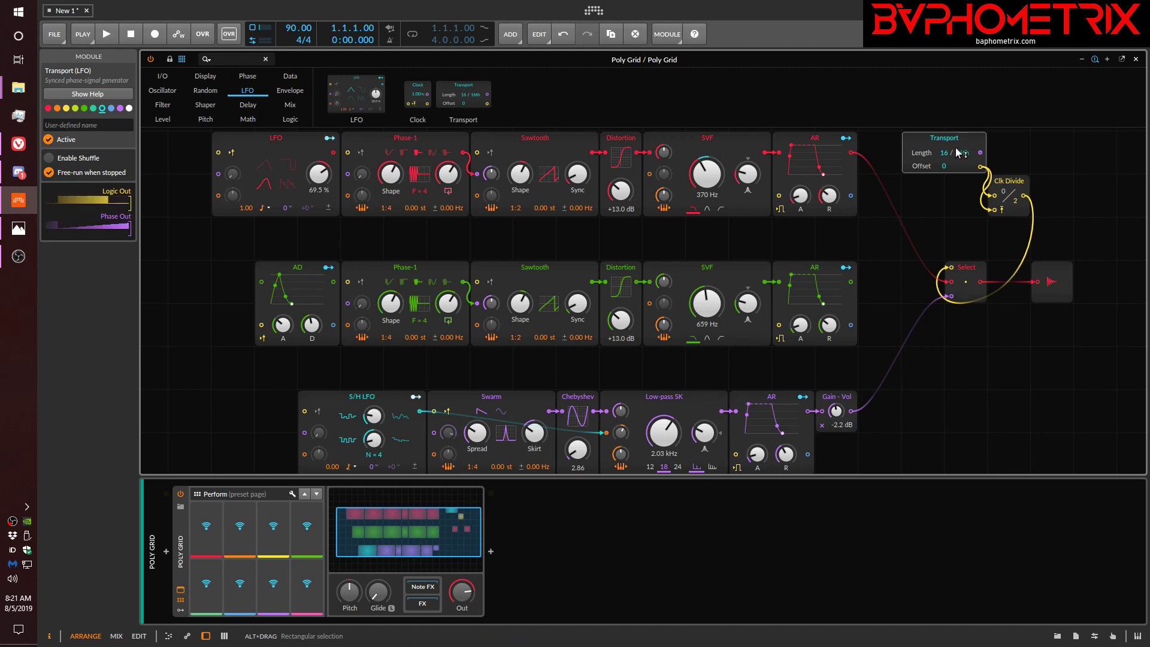
{"action": "left_click_drag", "start_coordinate": [900, 144], "coordinate": [1059, 192]}
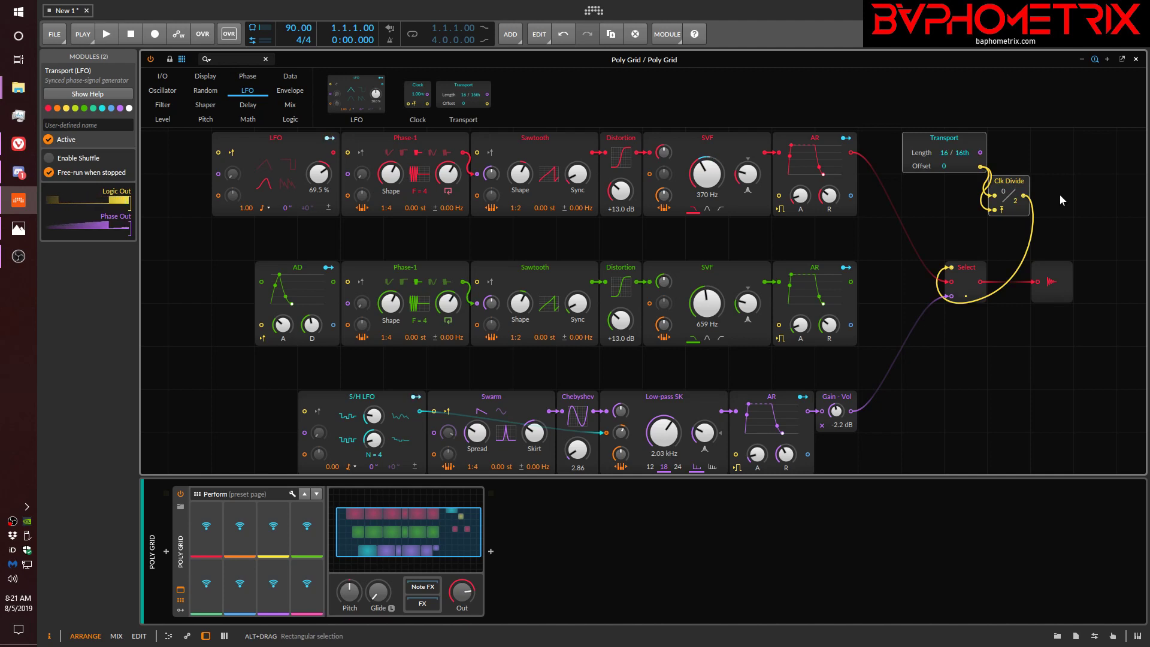
{"action": "key", "text": "Delete"}
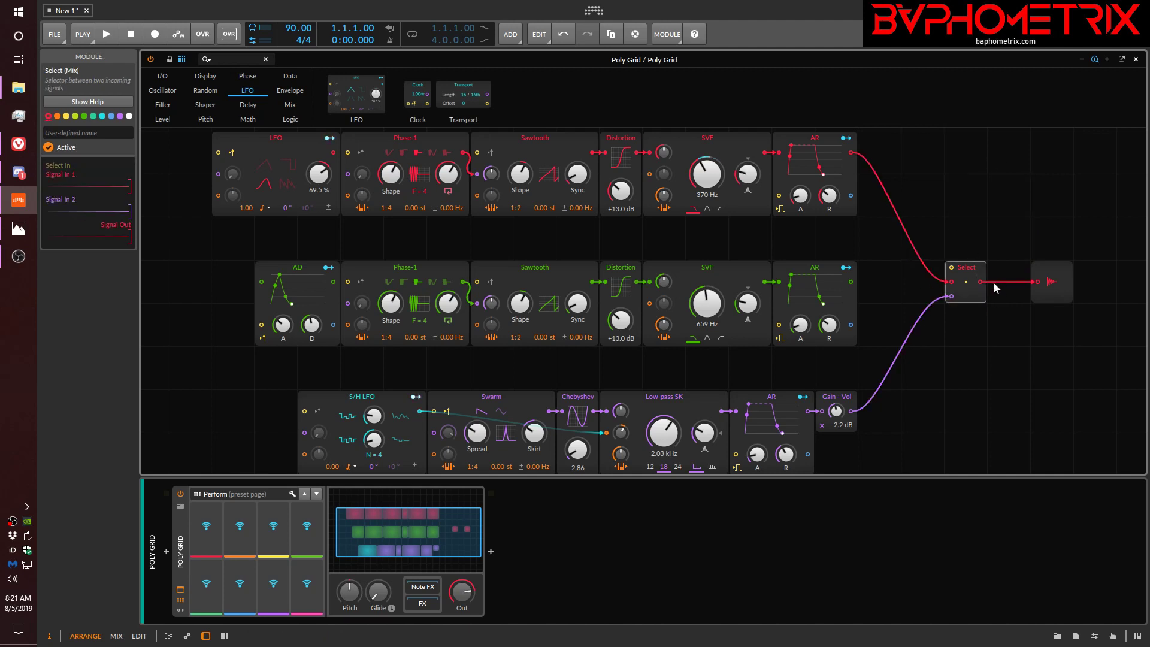
Add a Merge module from the Mix category just below the Select module.
{"action": "left_click", "coordinate": [290, 105]}
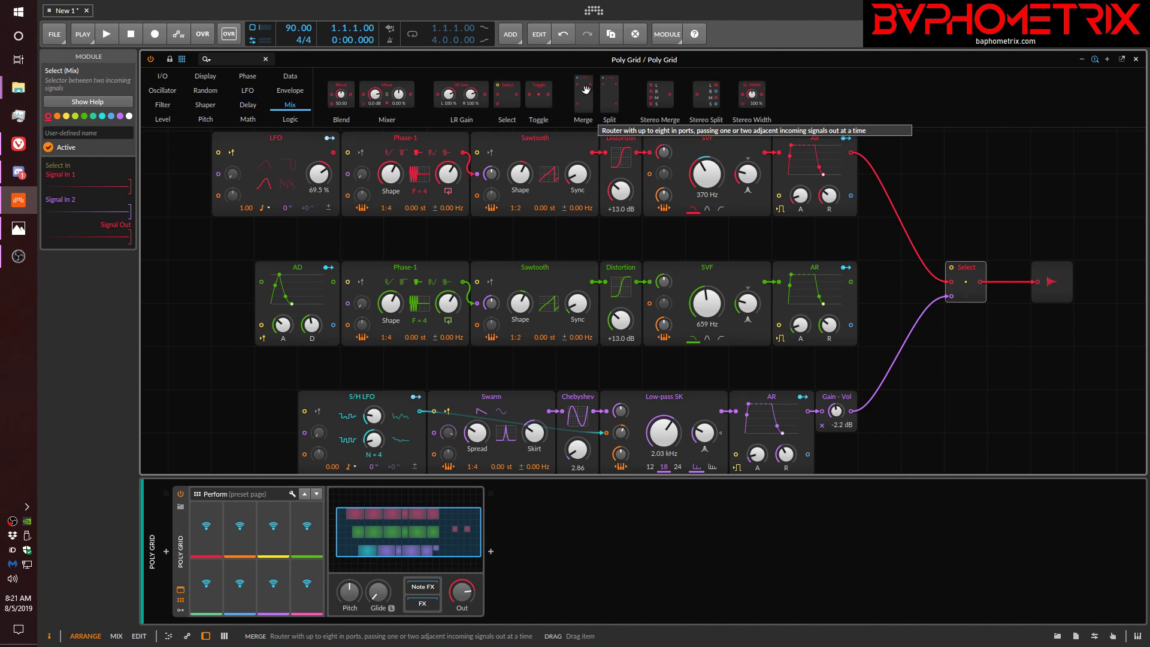
{"action": "left_click_drag", "start_coordinate": [586, 90], "coordinate": [965, 345]}
{"action": "left_click_drag", "start_coordinate": [966, 277], "coordinate": [962, 234]}
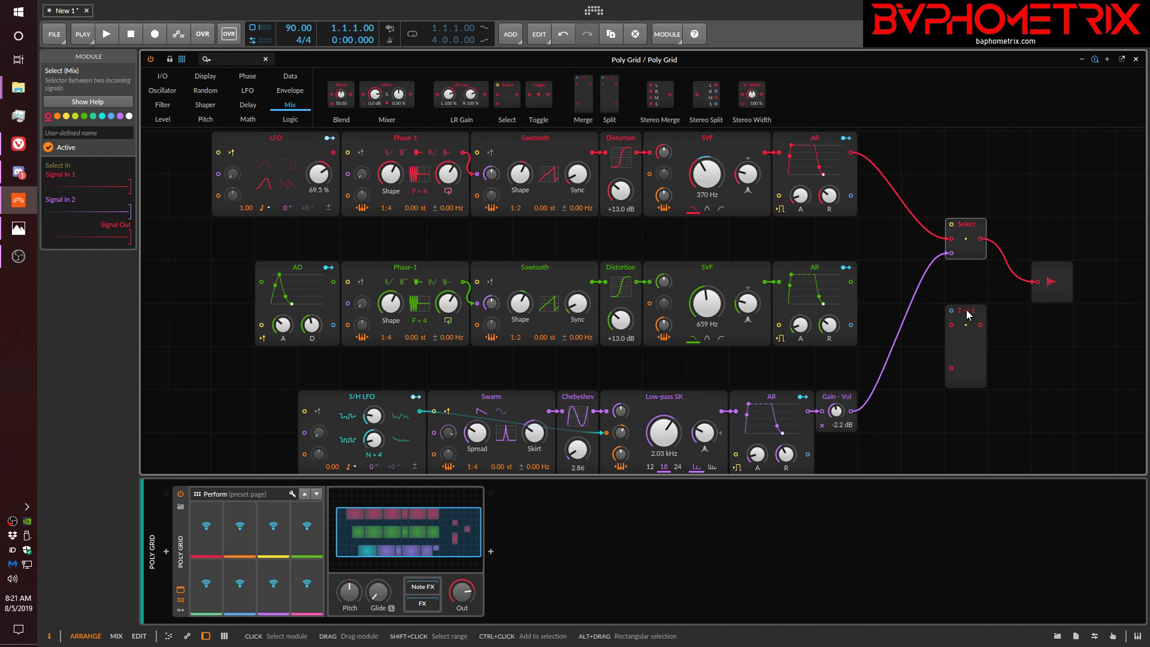
{"action": "left_click_drag", "start_coordinate": [970, 319], "coordinate": [997, 335]}
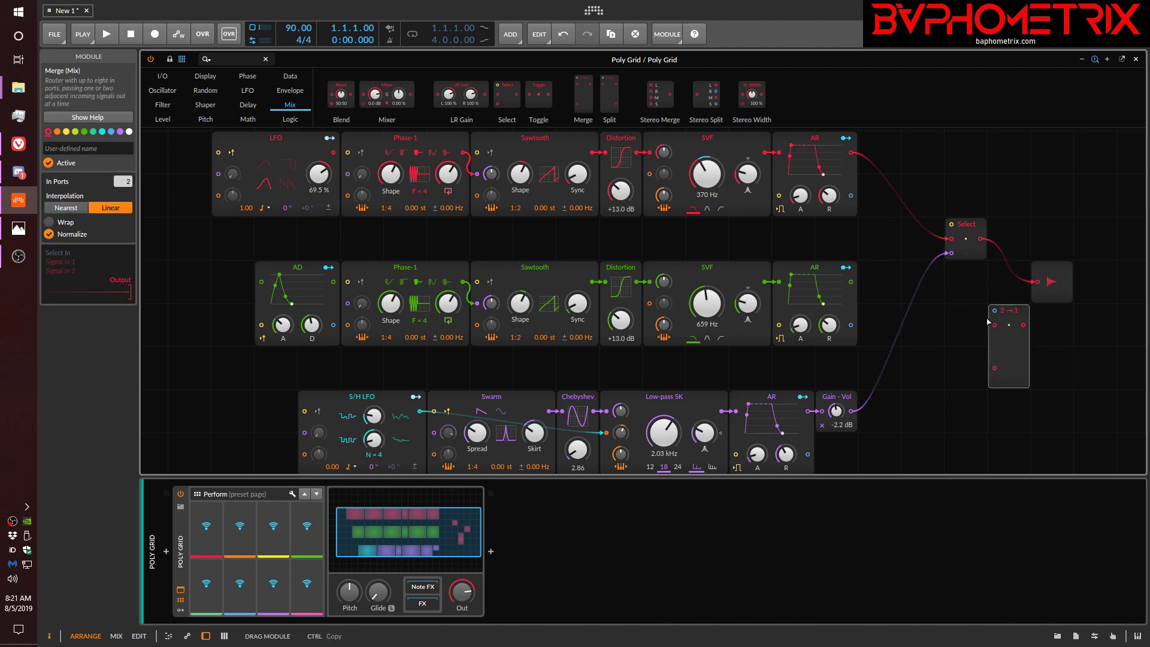
{"action": "key", "text": "Escape"}
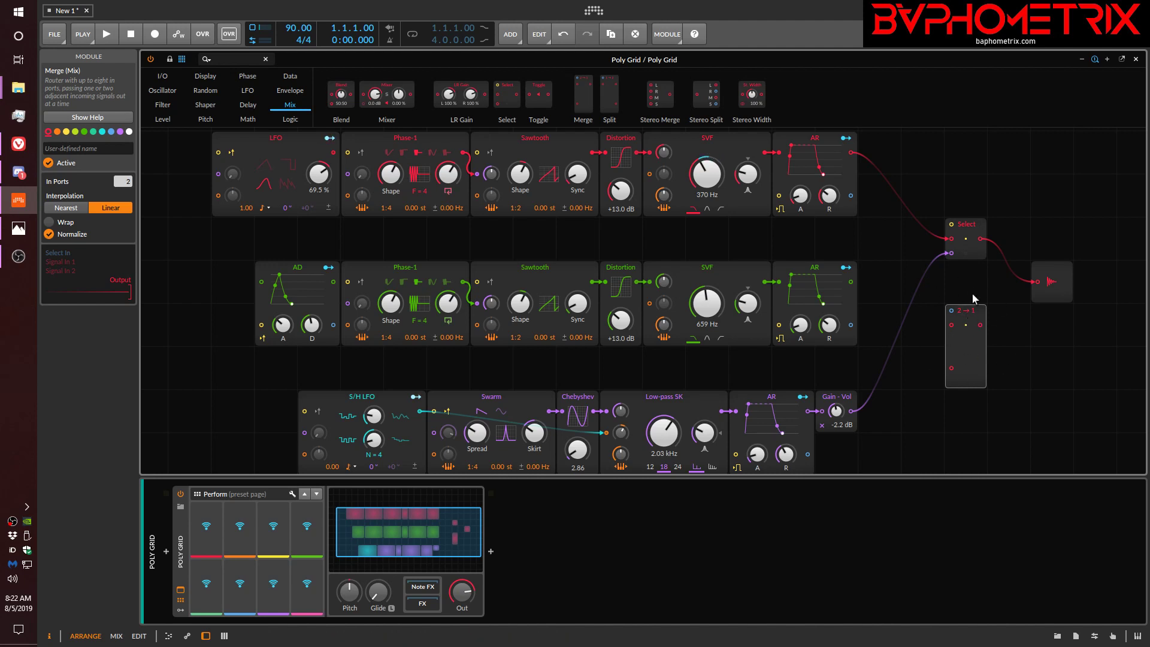
Recable the red and green chains into Merge's two inputs, unplug purple, and delete Select.
{"action": "left_click_drag", "start_coordinate": [951, 242], "coordinate": [950, 322]}
{"action": "left_click_drag", "start_coordinate": [851, 153], "coordinate": [950, 325]}
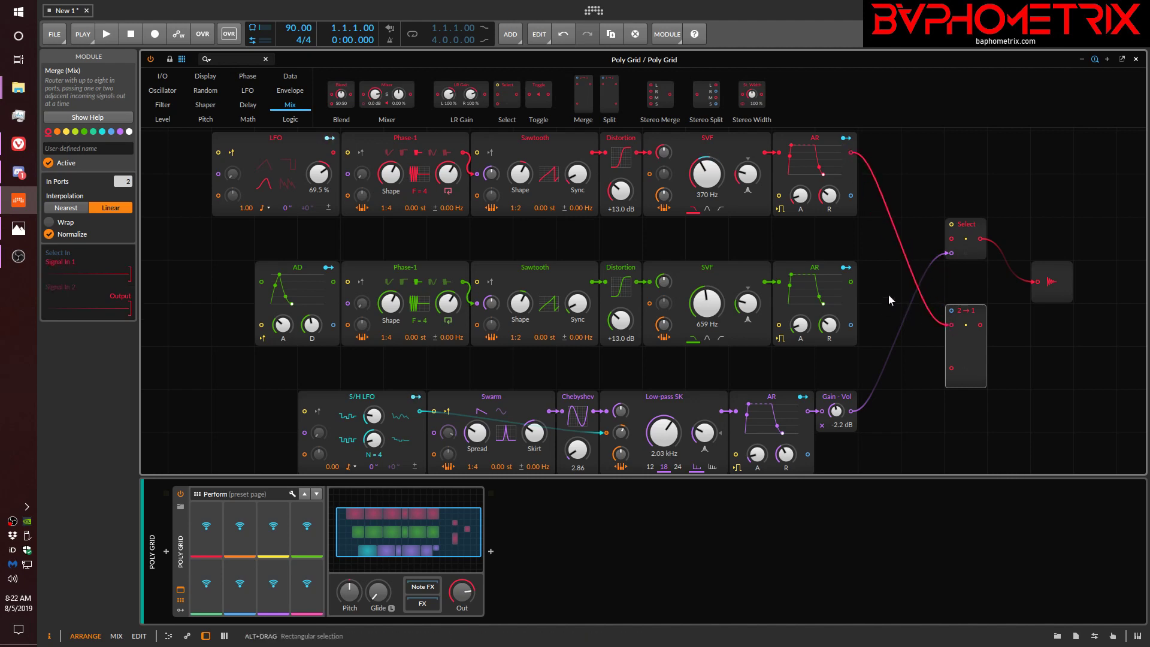
{"action": "left_click_drag", "start_coordinate": [852, 281], "coordinate": [951, 368]}
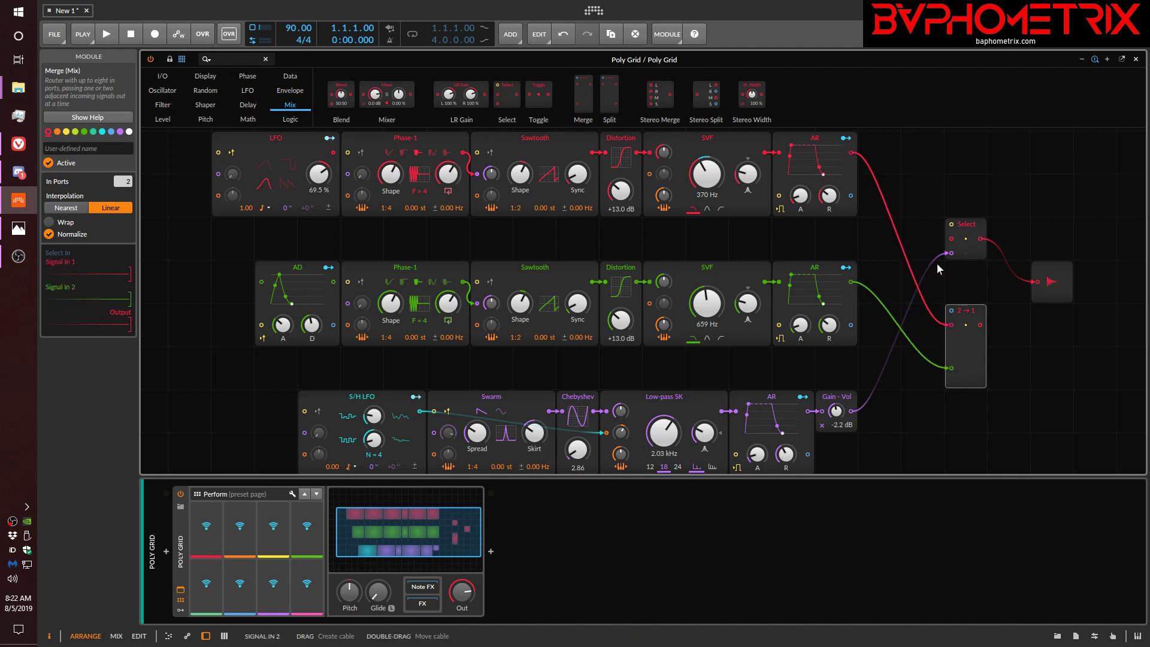
{"action": "left_click_drag", "start_coordinate": [949, 253], "coordinate": [902, 404]}
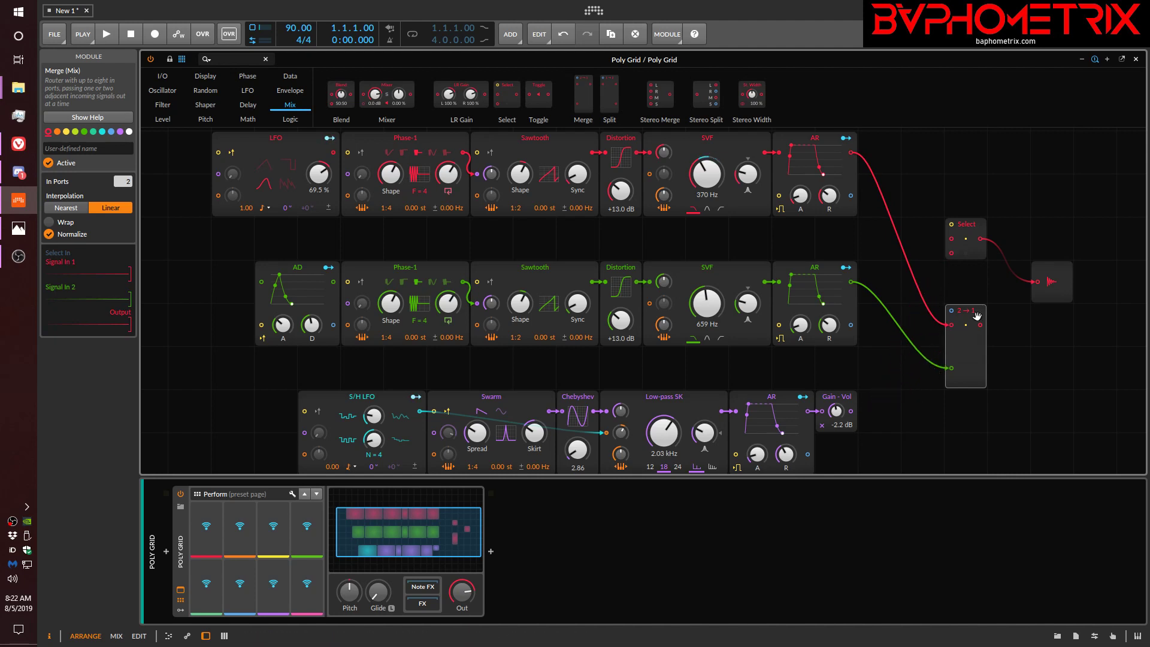
{"action": "left_click", "coordinate": [968, 224]}
{"action": "key", "text": "Delete"}
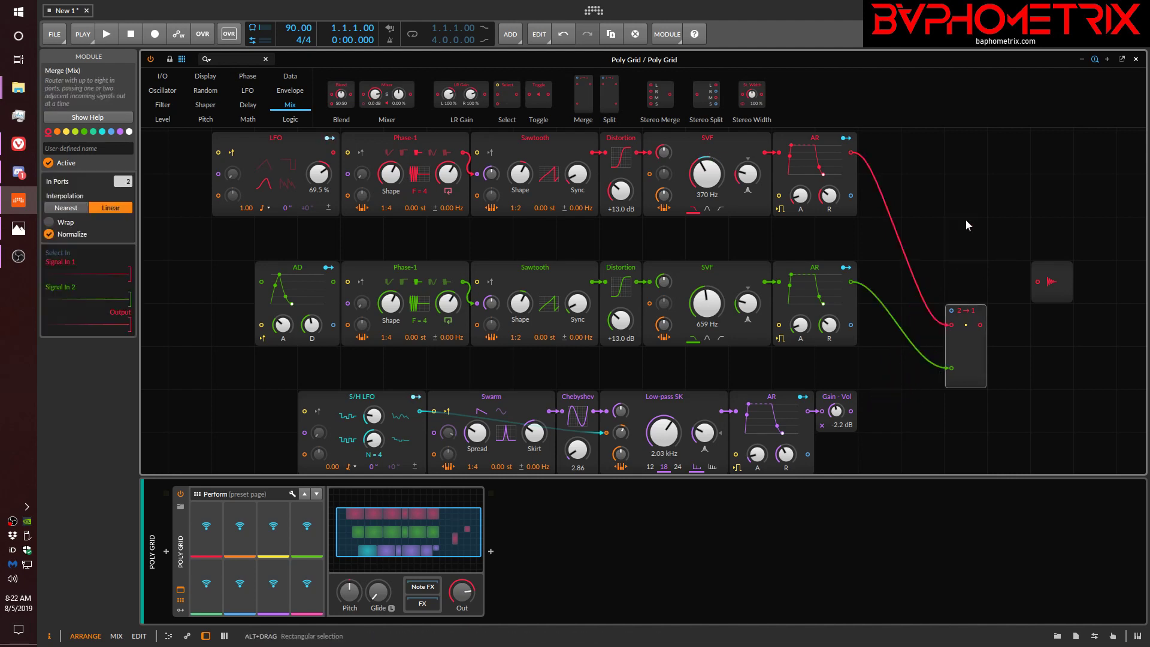
Reposition the Merge module and give it three input ports.
{"action": "left_click_drag", "start_coordinate": [967, 342], "coordinate": [1038, 282]}
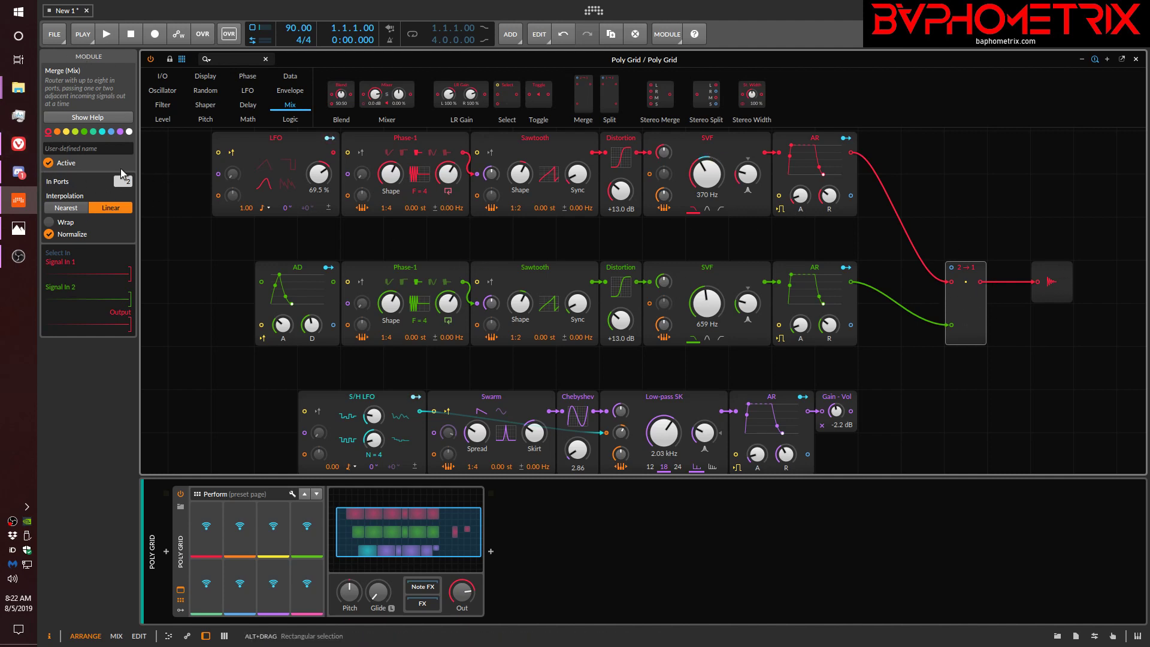
{"action": "left_click_drag", "start_coordinate": [123, 181], "coordinate": [123, 157]}
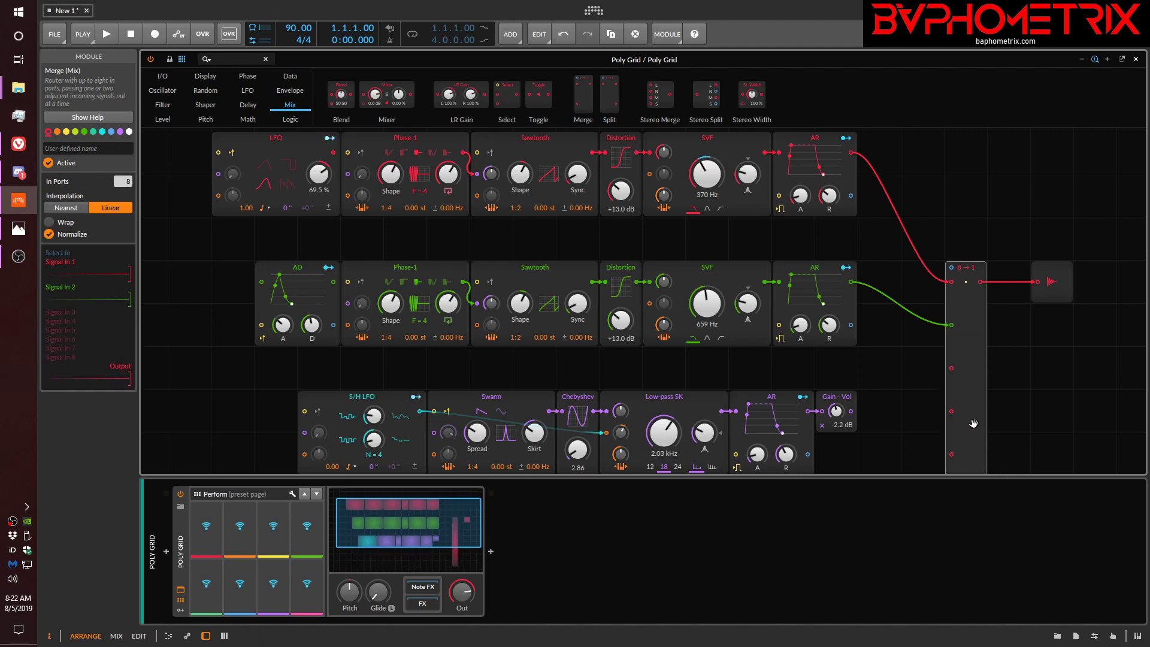
{"action": "left_click_drag", "start_coordinate": [970, 416], "coordinate": [1035, 320]}
{"action": "left_click_drag", "start_coordinate": [130, 182], "coordinate": [129, 196]}
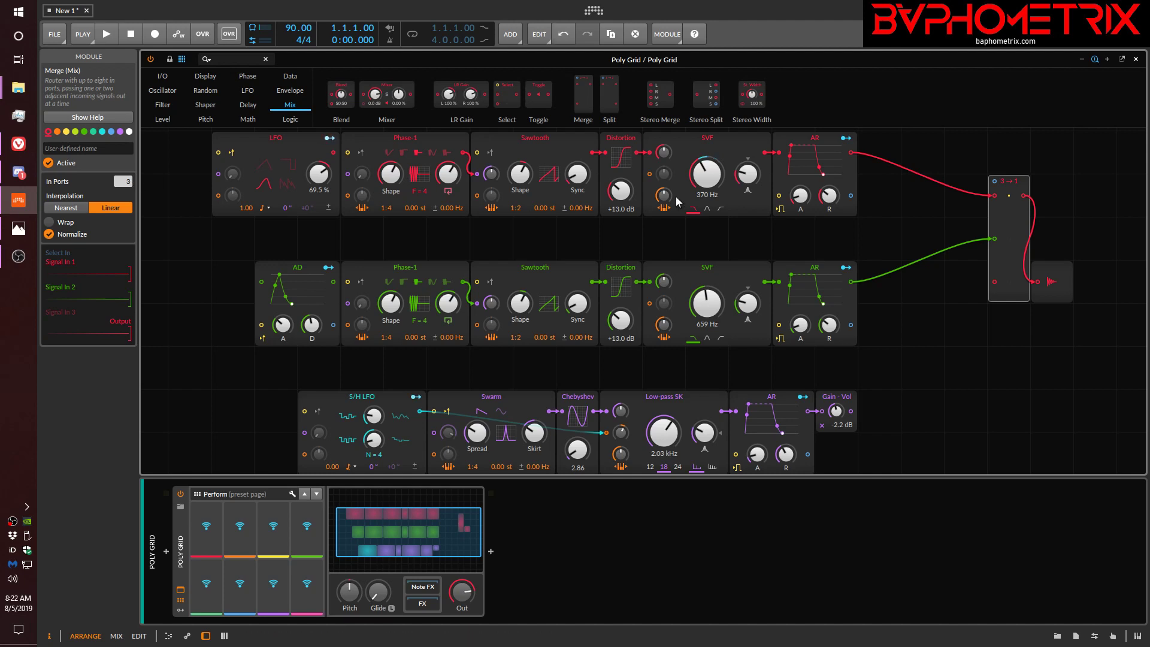
{"action": "left_click_drag", "start_coordinate": [1009, 224], "coordinate": [968, 306]}
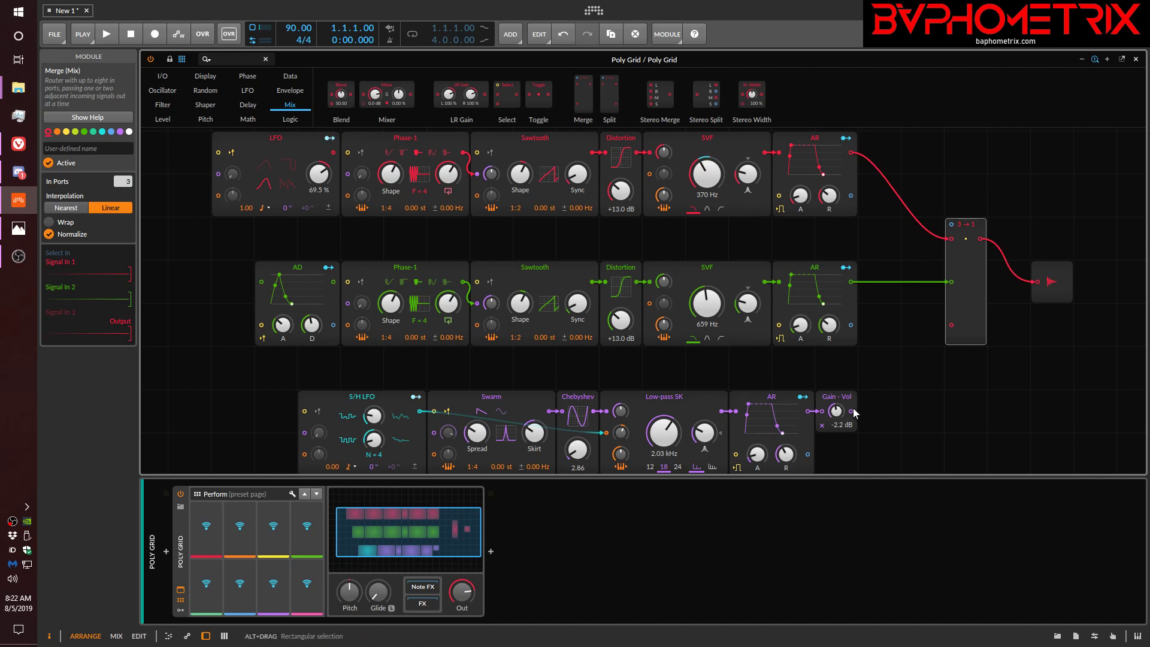
Cable the purple chain into Merge's third input and set interpolation to Linear.
{"action": "left_click_drag", "start_coordinate": [852, 413], "coordinate": [952, 325]}
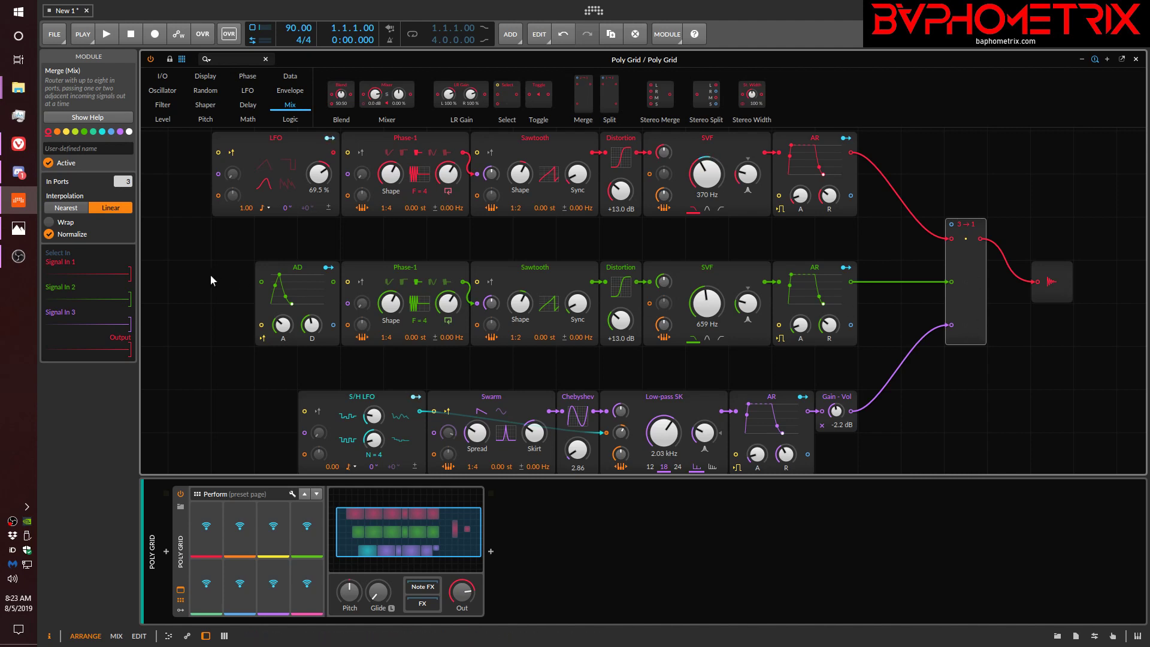
{"action": "left_click", "coordinate": [66, 209]}
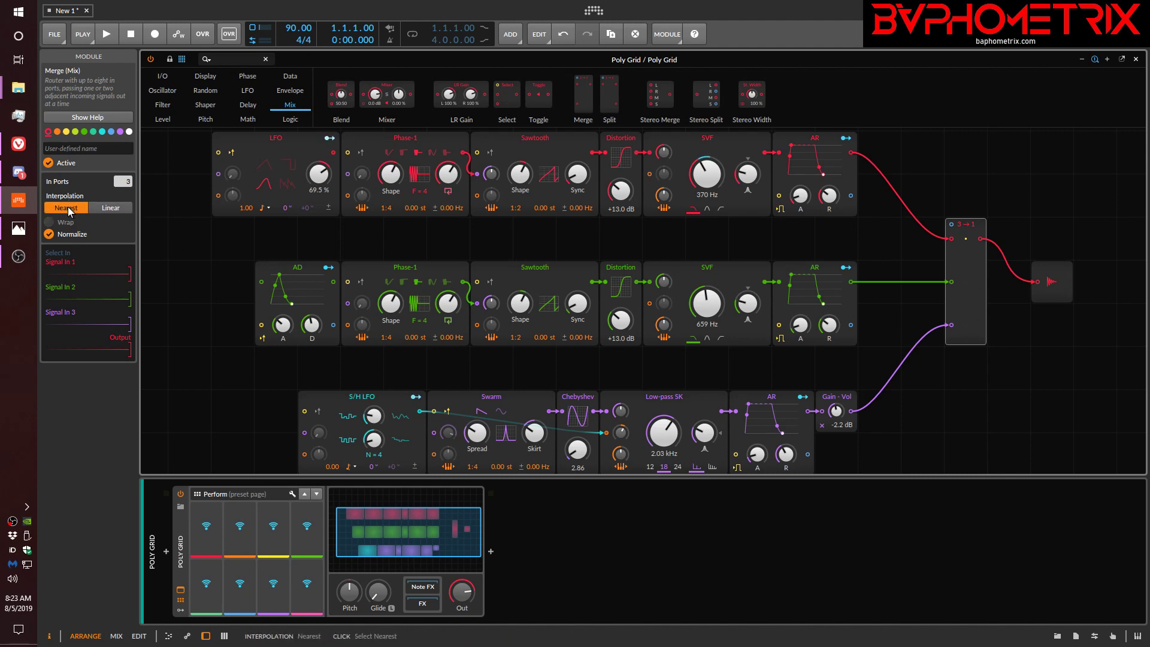
{"action": "left_click", "coordinate": [111, 209]}
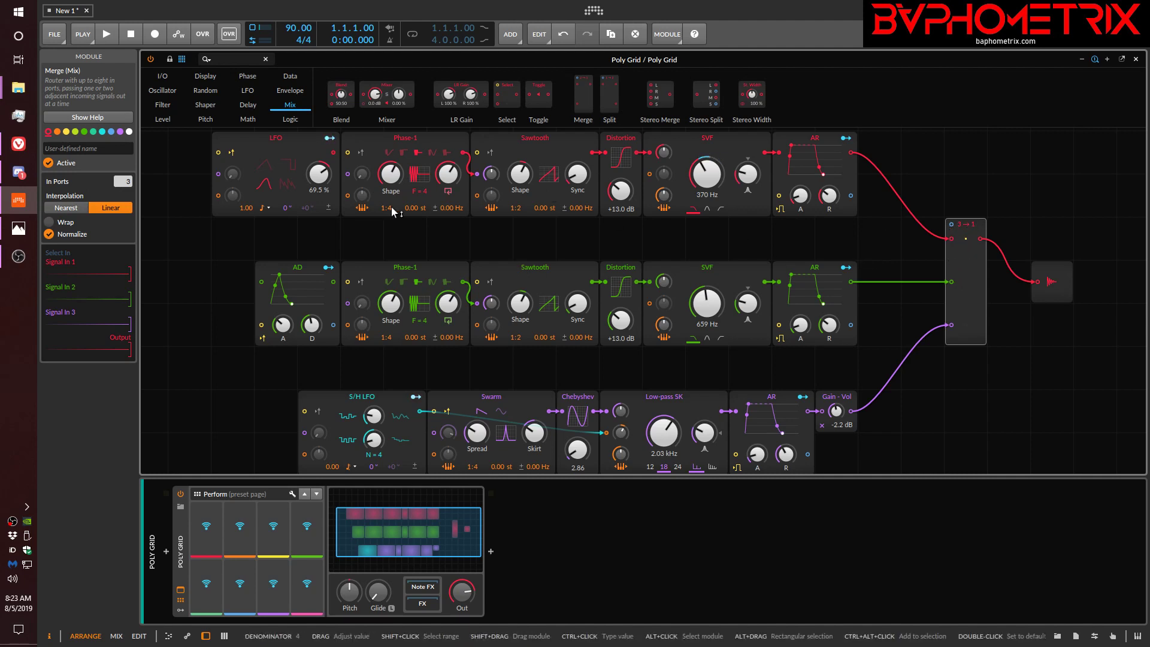
Set Merge back to Nearest and add a Level module feeding its selection input.
{"action": "left_click", "coordinate": [65, 208]}
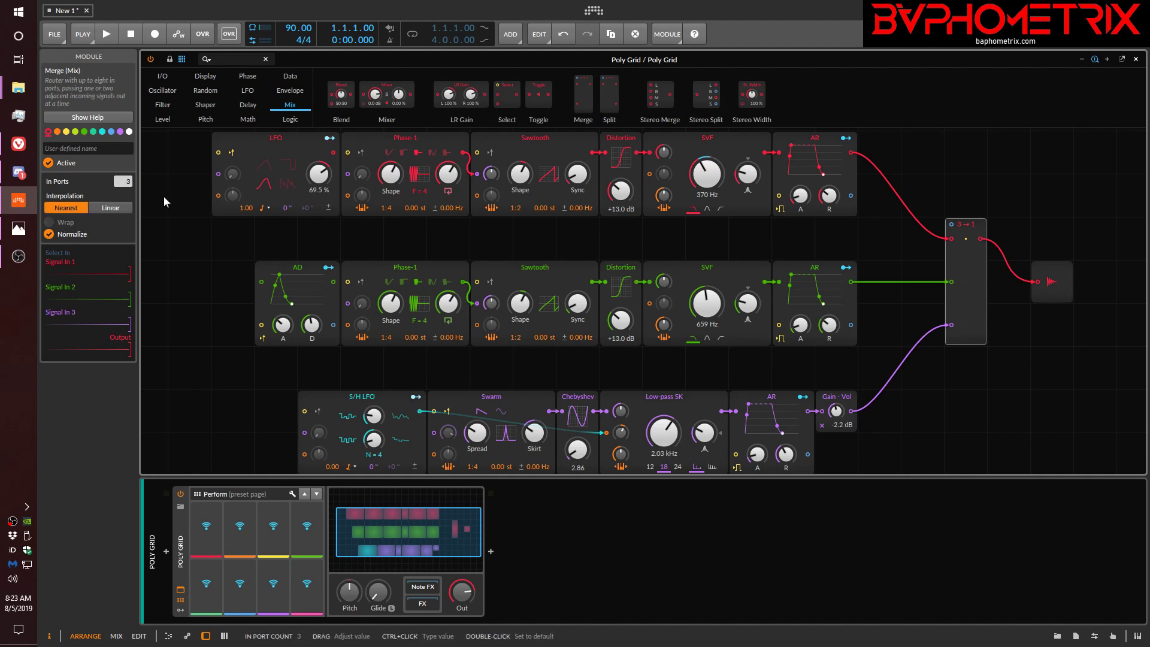
{"action": "left_click", "coordinate": [163, 119]}
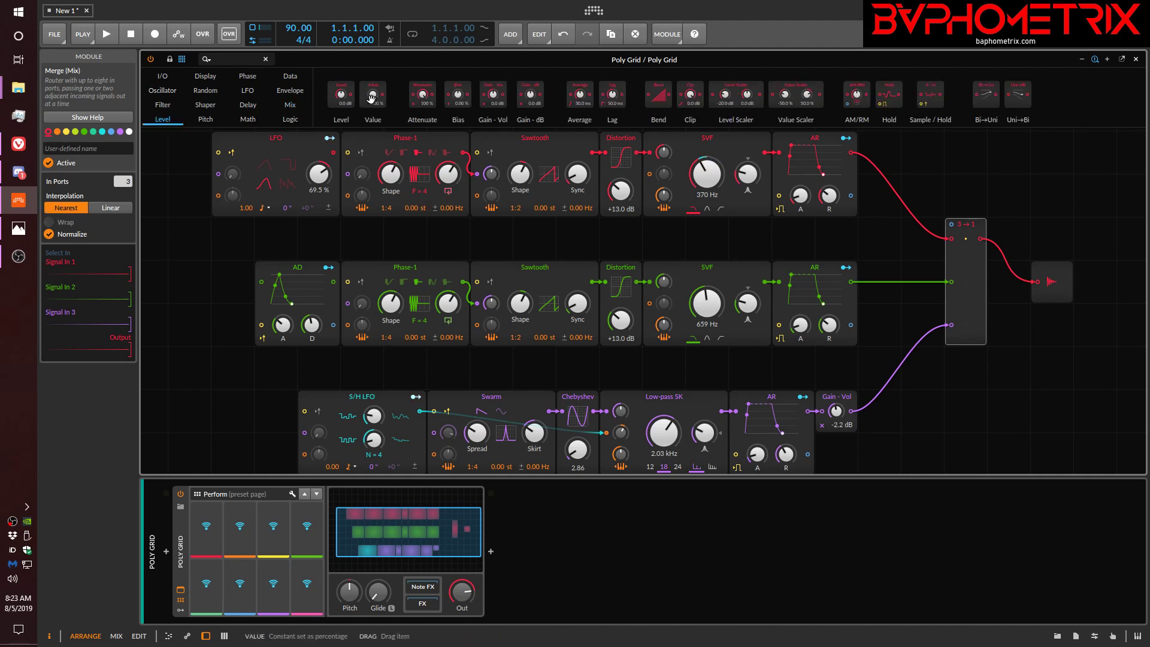
{"action": "left_click_drag", "start_coordinate": [344, 91], "coordinate": [952, 225]}
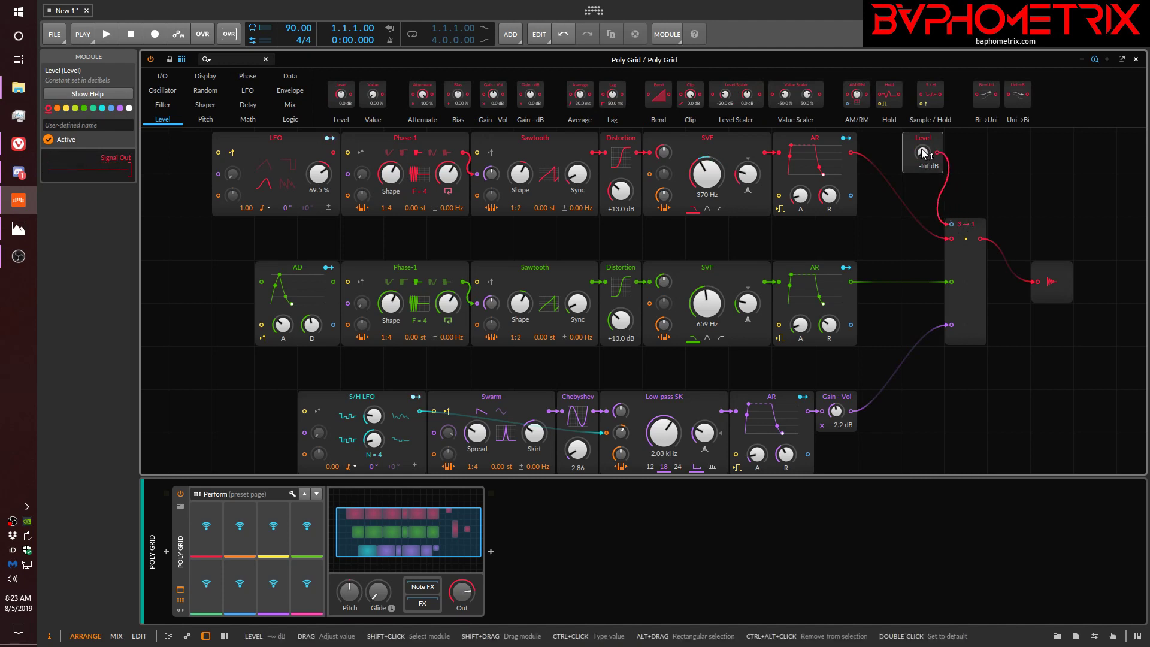
Sweep the Level through about -41.9, -5.8 and -30.5 dB.
{"action": "left_click_drag", "start_coordinate": [923, 152], "coordinate": [923, 145]}
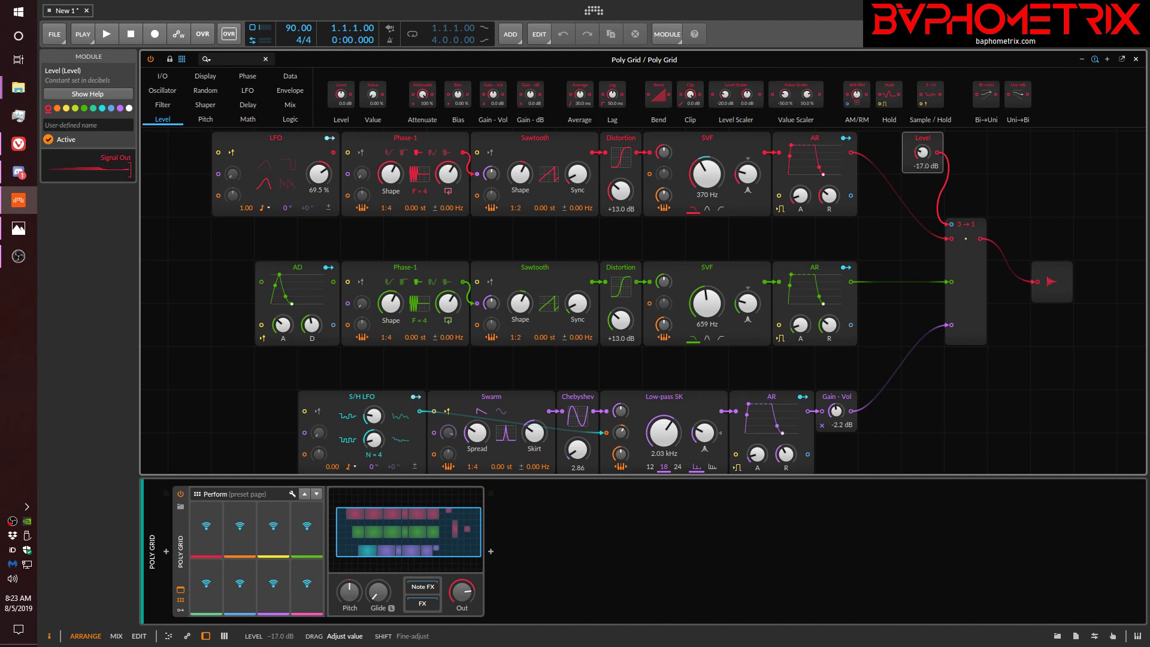
{"action": "left_click_drag", "start_coordinate": [923, 145], "coordinate": [923, 141]}
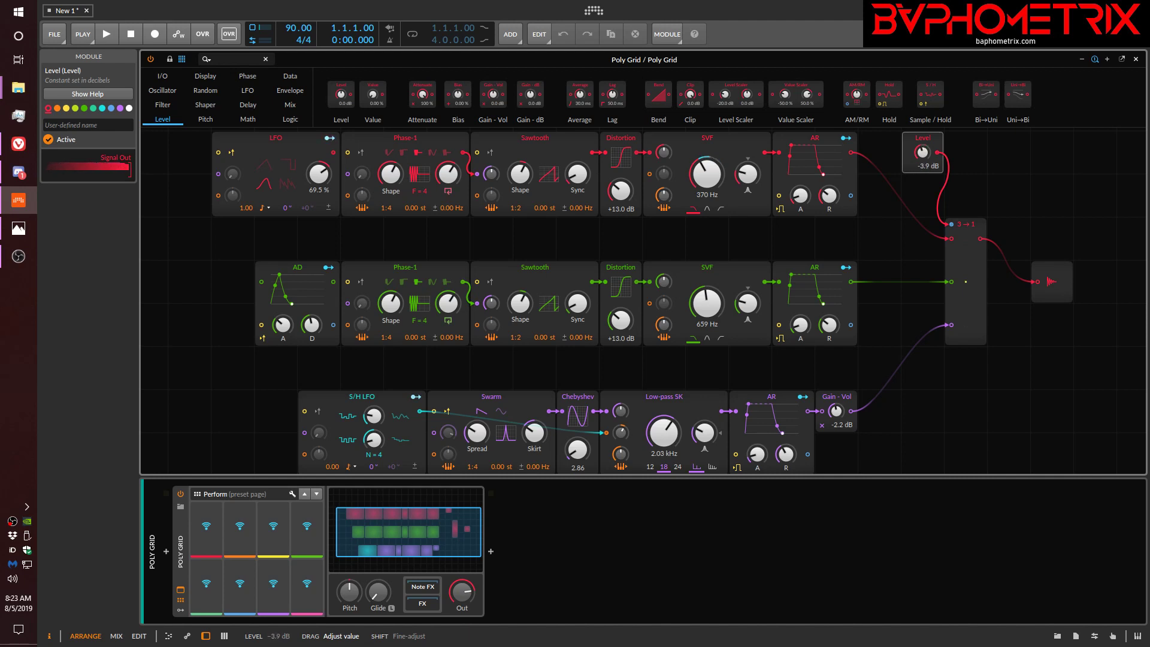
{"action": "left_click_drag", "start_coordinate": [924, 152], "coordinate": [923, 169]}
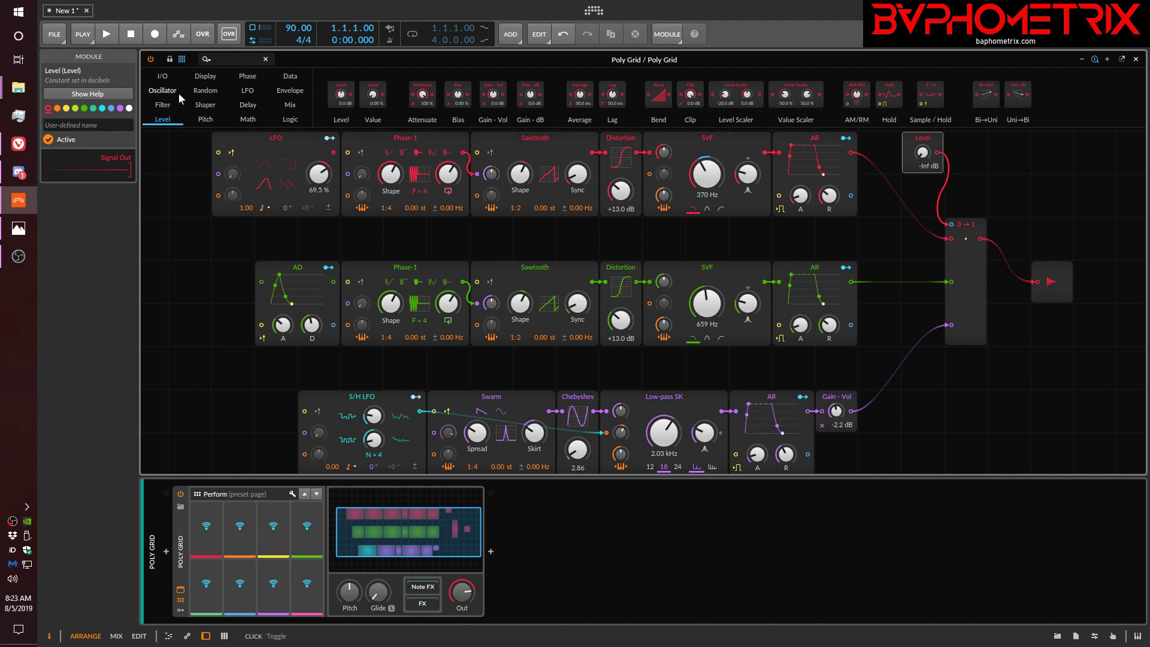
Replace the Level module with a Math Constant and set its value to 0.75.
{"action": "left_click", "coordinate": [248, 119]}
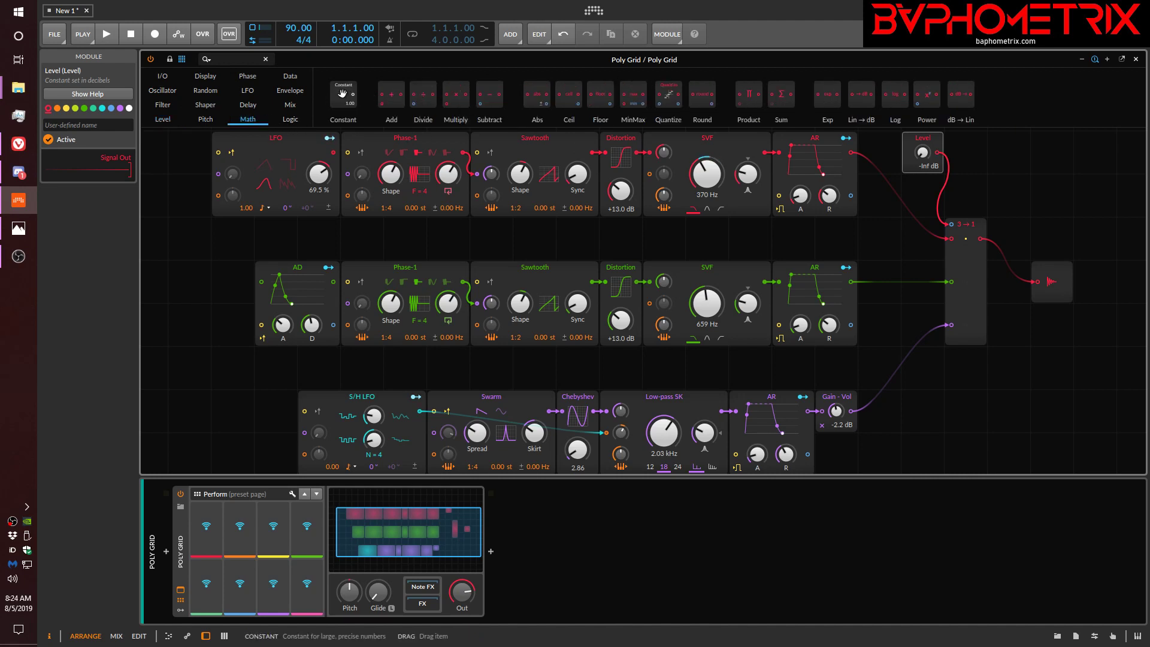
{"action": "left_click_drag", "start_coordinate": [342, 93], "coordinate": [924, 157]}
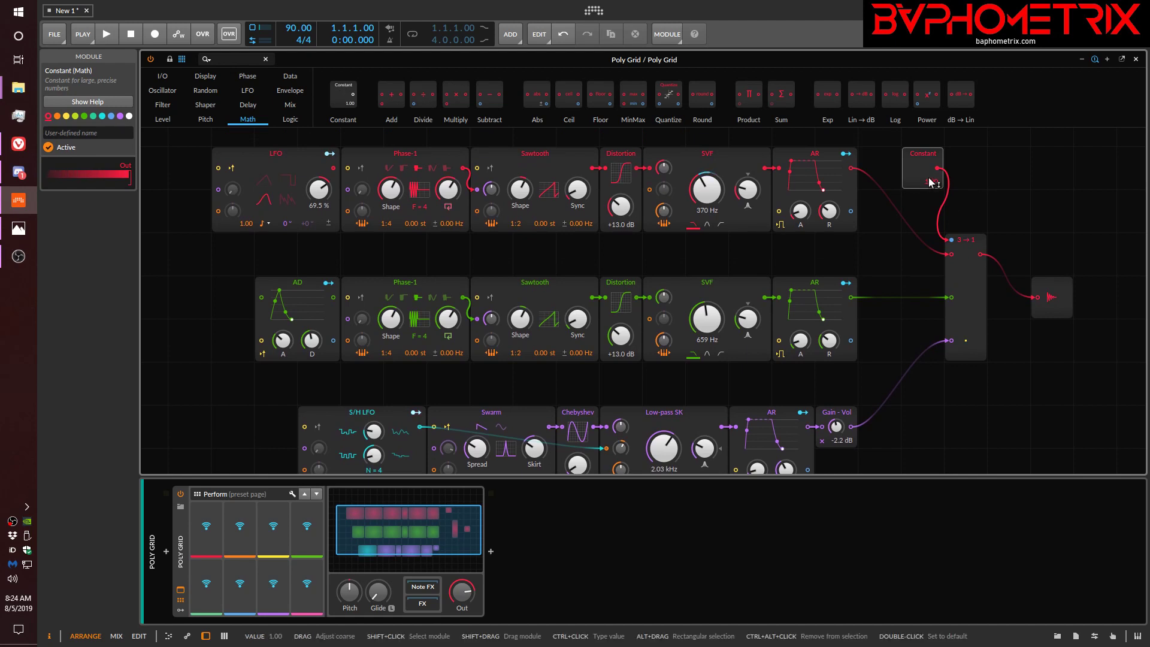
{"action": "mouse_move", "coordinate": [928, 185]}
{"action": "left_mouse_down"}
{"action": "mouse_move", "coordinate": [929, 150]}
{"action": "mouse_move", "coordinate": [929, 198]}
{"action": "left_mouse_up"}
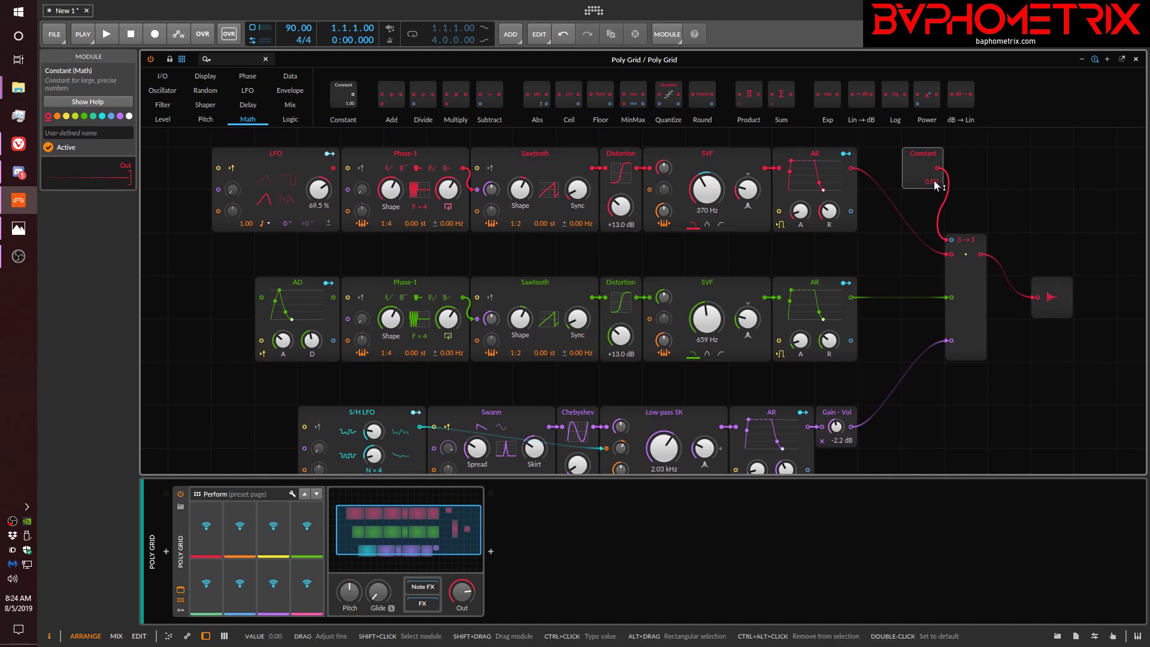
{"action": "left_click_drag", "start_coordinate": [933, 178], "coordinate": [934, 174]}
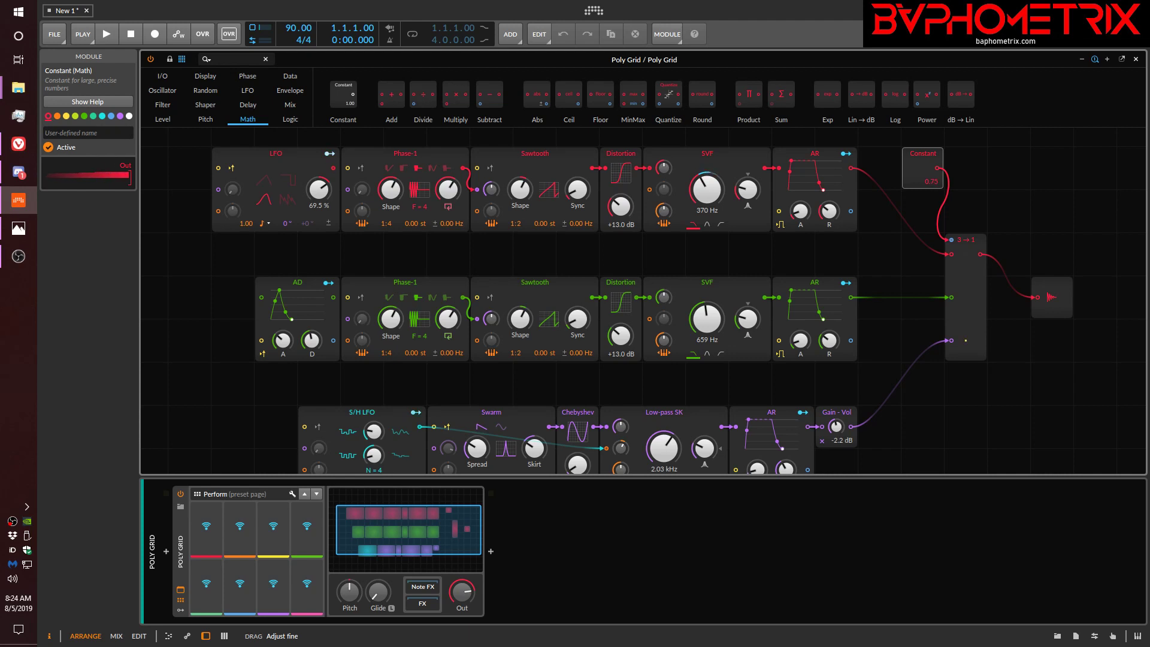
{"action": "left_click_drag", "start_coordinate": [931, 181], "coordinate": [937, 173]}
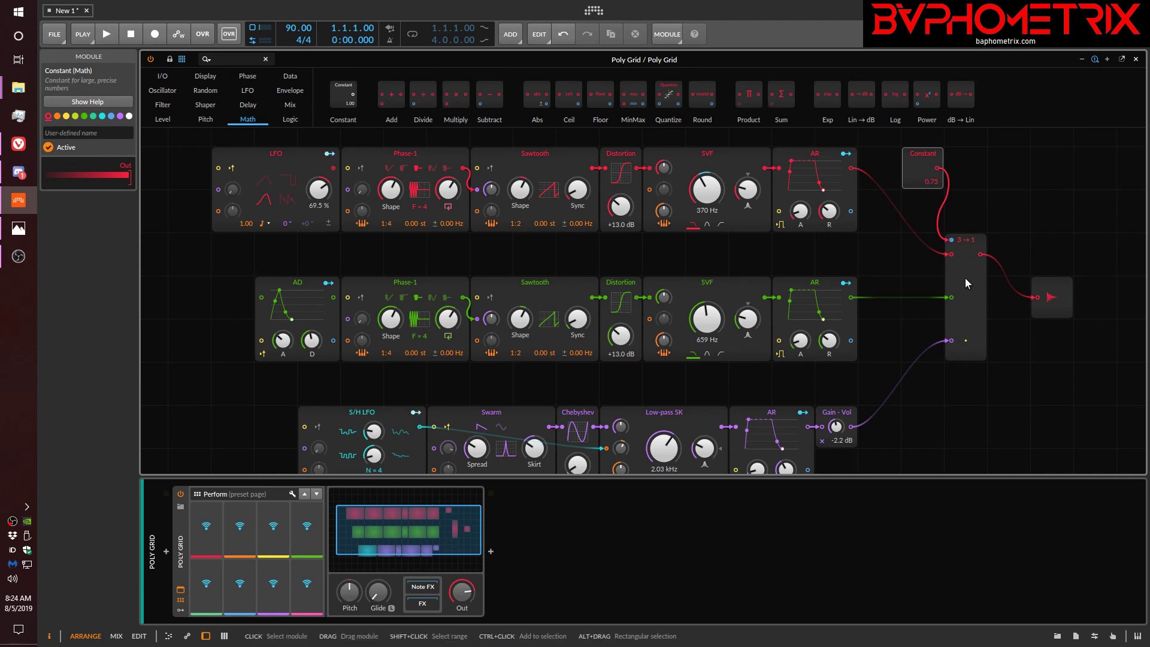
{"action": "left_click", "coordinate": [163, 122]}
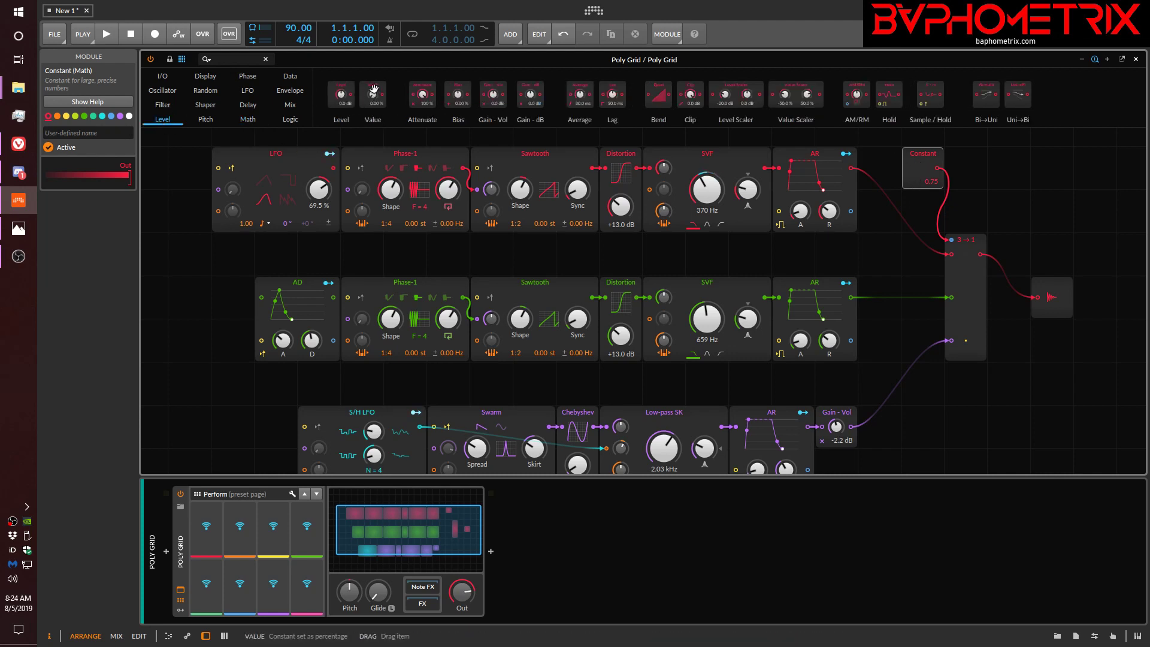
Replace the Constant with a Value module and raise Merge's input ports to 5.
{"action": "mouse_move", "coordinate": [373, 90]}
{"action": "left_mouse_down"}
{"action": "mouse_move", "coordinate": [479, 132]}
{"action": "mouse_move", "coordinate": [707, 180]}
{"action": "mouse_move", "coordinate": [912, 161]}
{"action": "mouse_move", "coordinate": [923, 103]}
{"action": "mouse_move", "coordinate": [926, 169]}
{"action": "left_mouse_up"}
{"action": "left_click", "coordinate": [960, 310]}
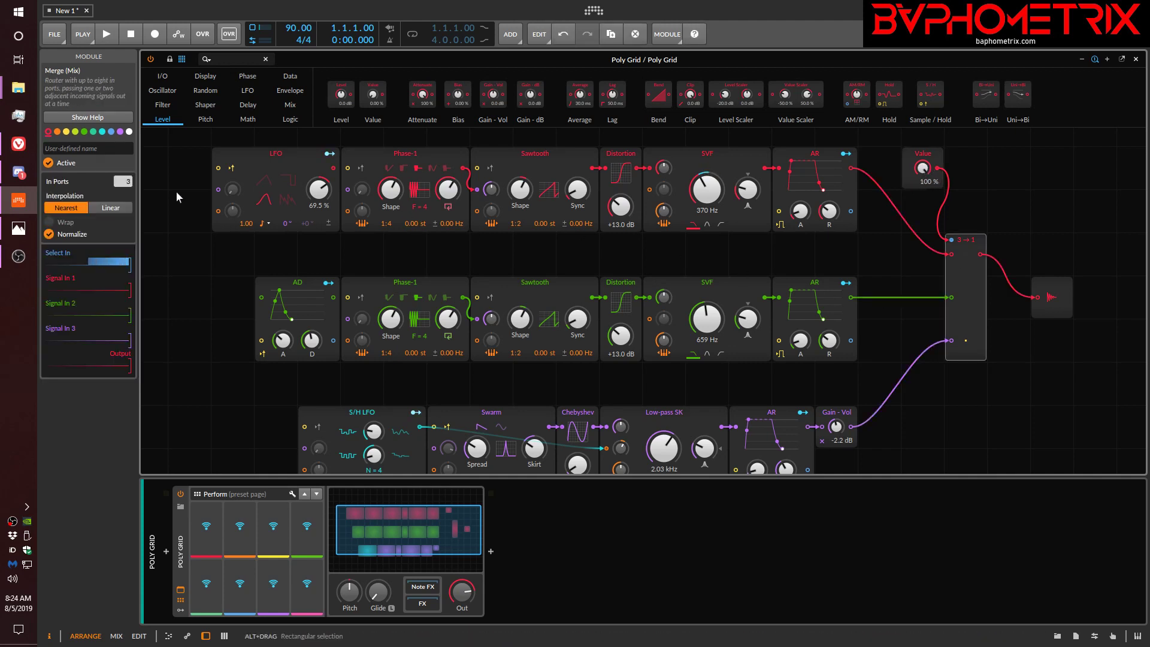
{"action": "left_click_drag", "start_coordinate": [122, 181], "coordinate": [123, 175]}
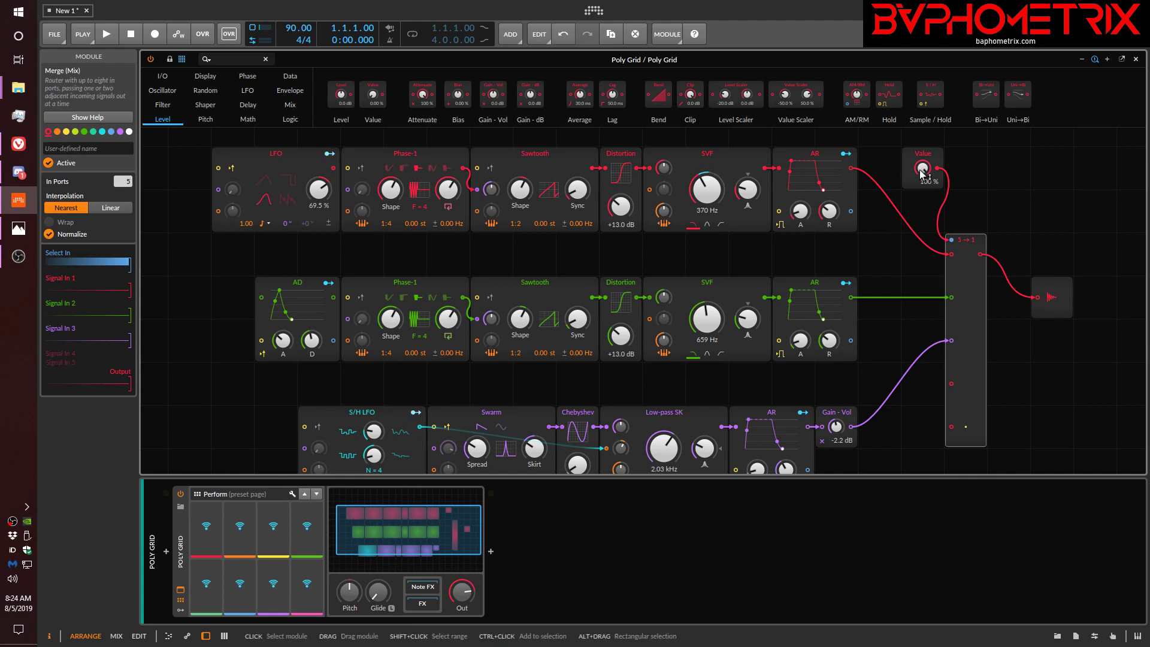
Sweep the Value through 97 %, 8 %, 100 % and 14.5 %.
{"action": "left_click_drag", "start_coordinate": [923, 174], "coordinate": [923, 178]}
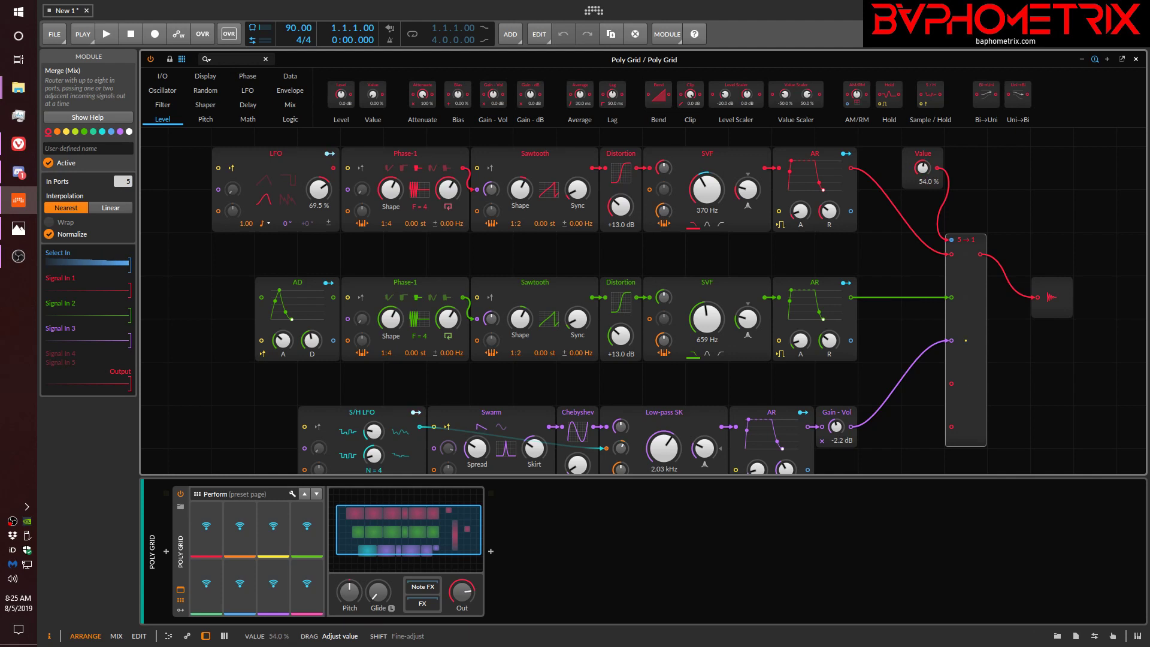
{"action": "left_click_drag", "start_coordinate": [924, 177], "coordinate": [923, 188]}
{"action": "double_click", "coordinate": [923, 169]}
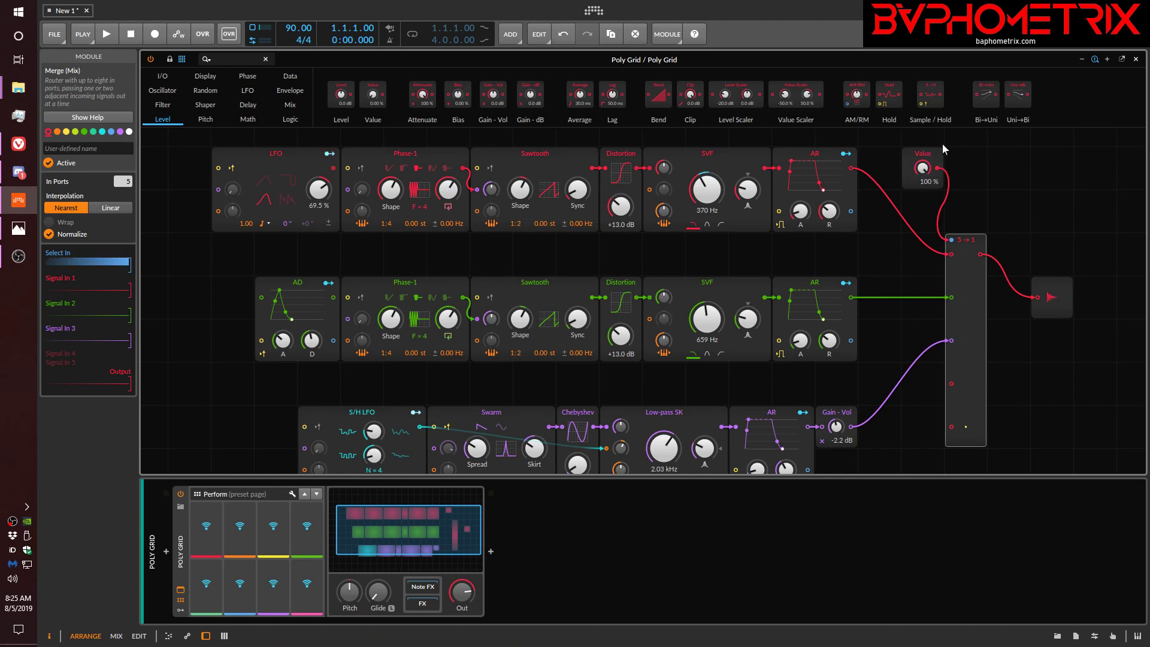
{"action": "left_click_drag", "start_coordinate": [930, 180], "coordinate": [929, 234]}
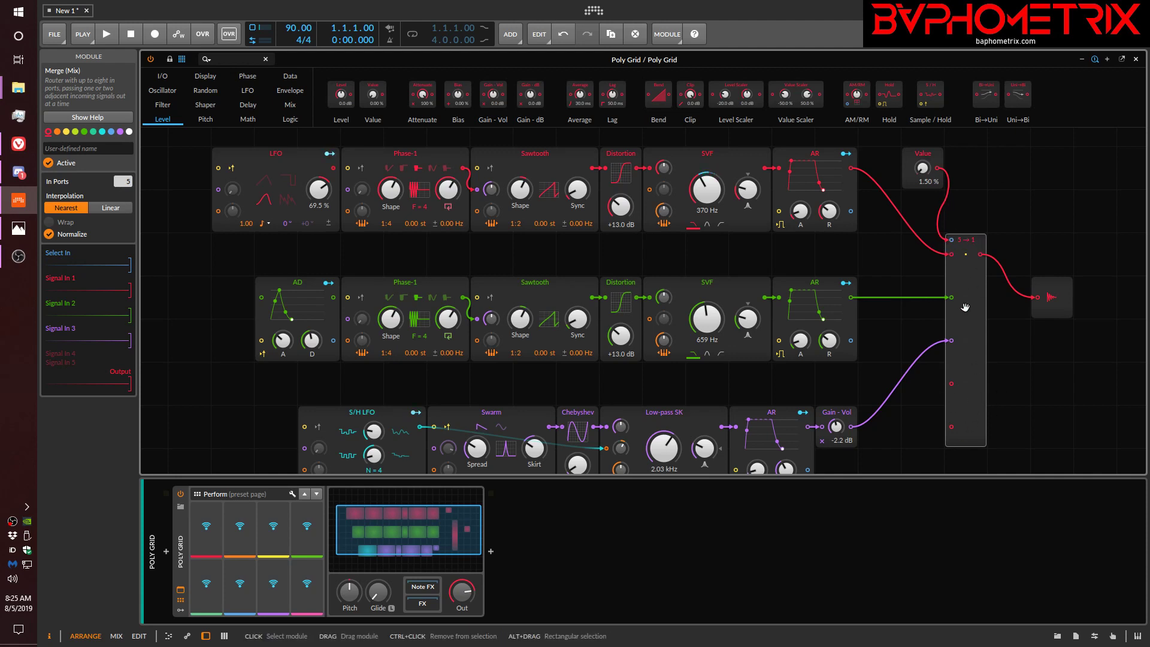
Return Merge to three inputs with Linear interpolation and sweep the Value to about 62.5 %.
{"action": "left_click_drag", "start_coordinate": [124, 181], "coordinate": [124, 193]}
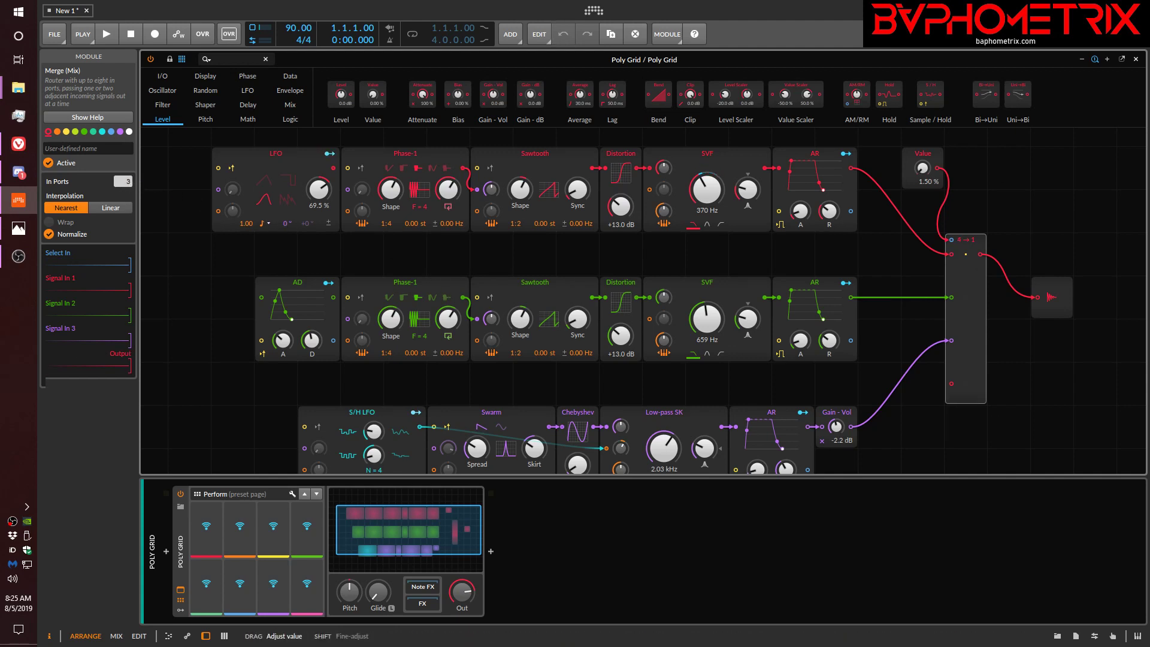
{"action": "left_click", "coordinate": [110, 209]}
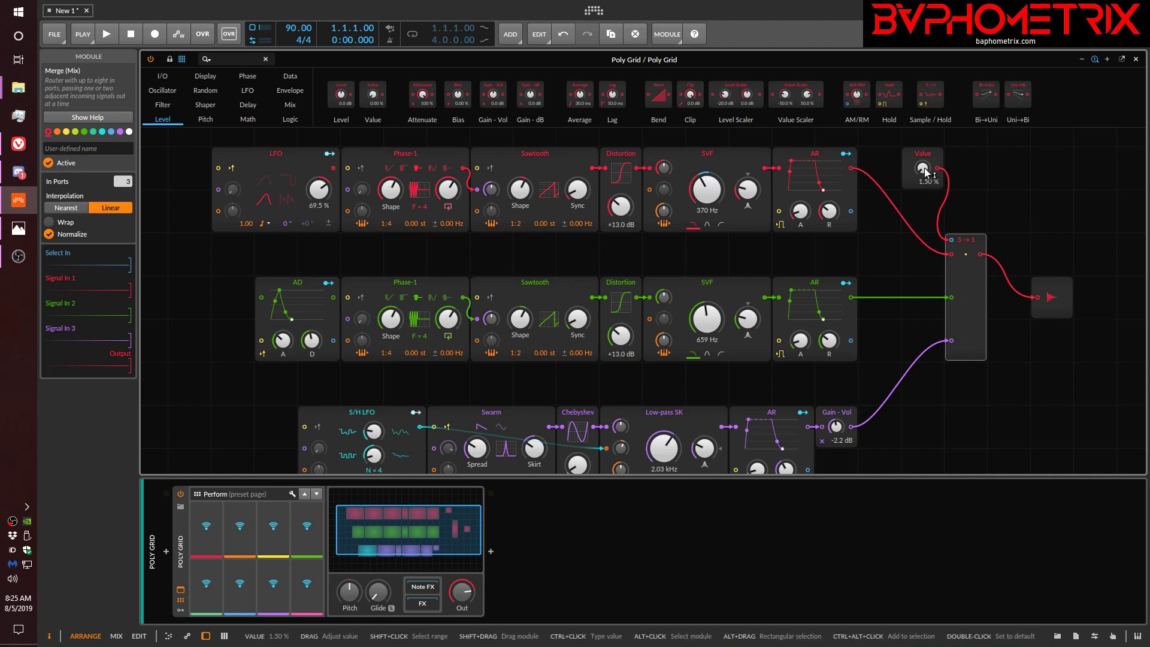
{"action": "left_click_drag", "start_coordinate": [926, 171], "coordinate": [926, 180]}
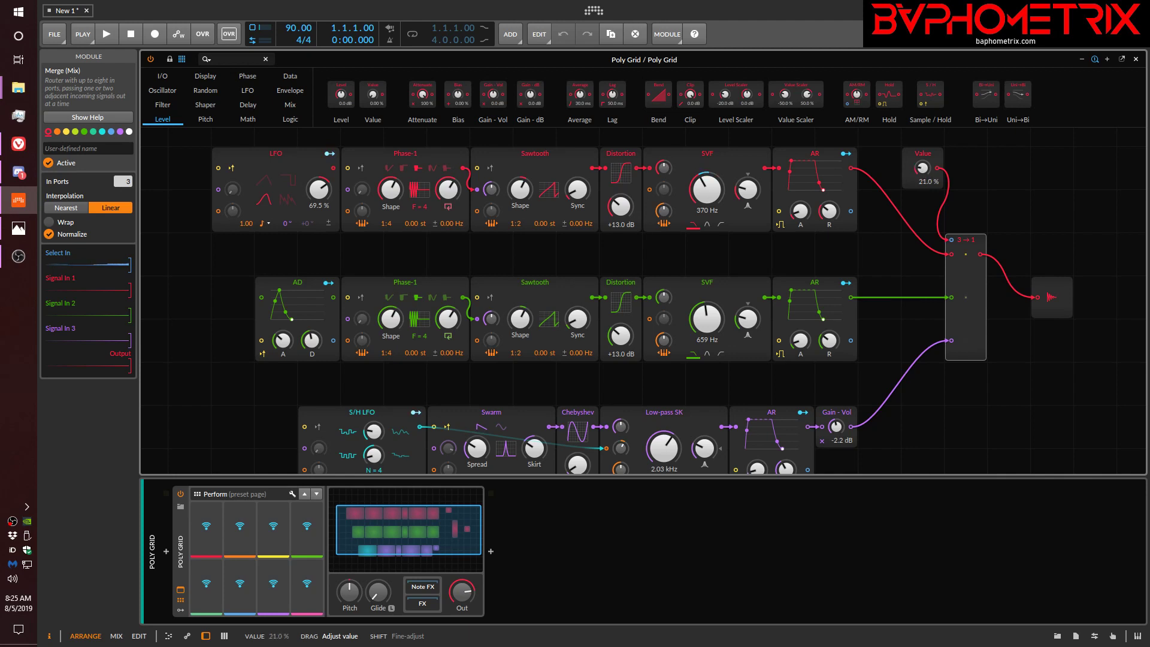
{"action": "left_click_drag", "start_coordinate": [924, 169], "coordinate": [923, 168]}
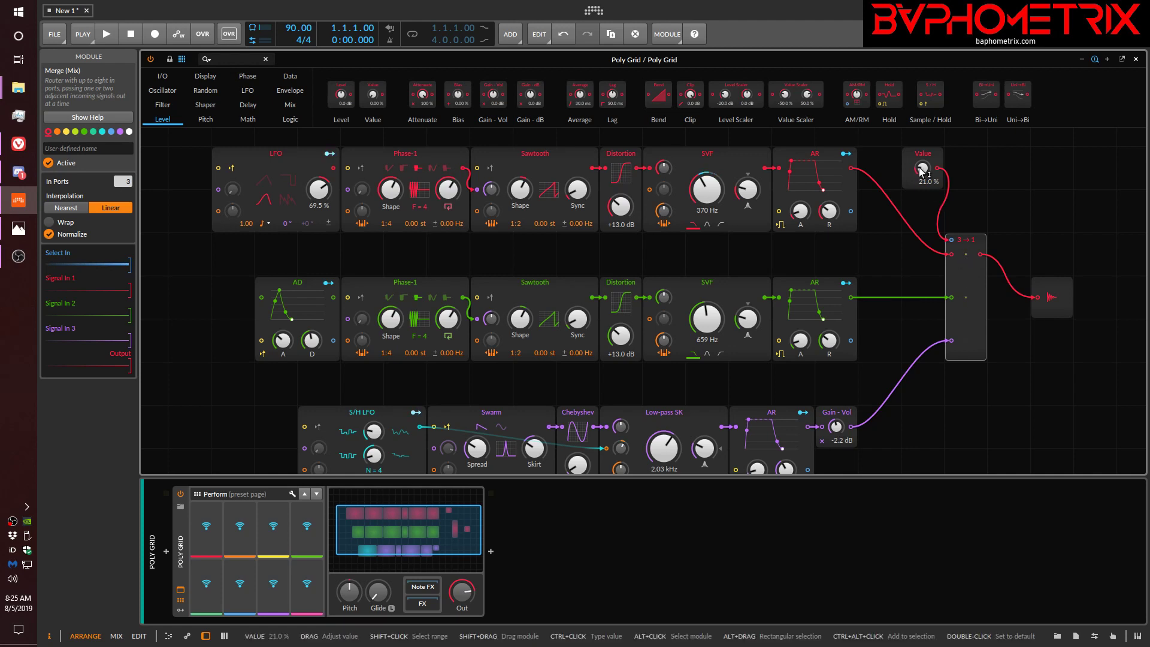
{"action": "left_click_drag", "start_coordinate": [922, 171], "coordinate": [922, 171]}
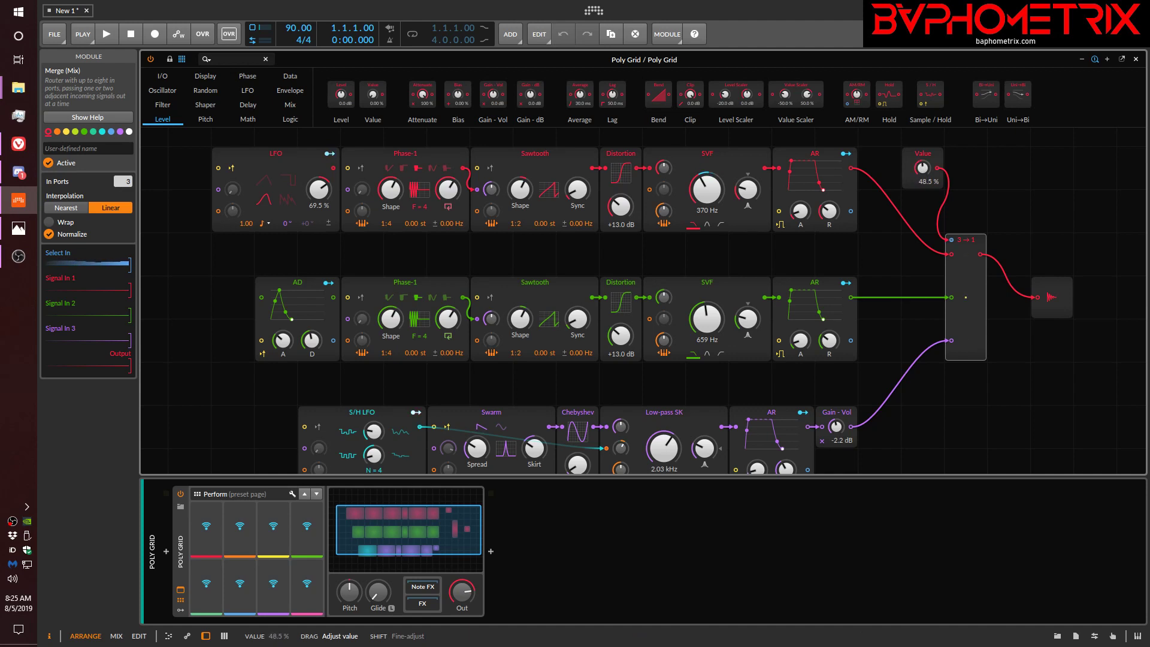
{"action": "left_click_drag", "start_coordinate": [923, 173], "coordinate": [922, 175]}
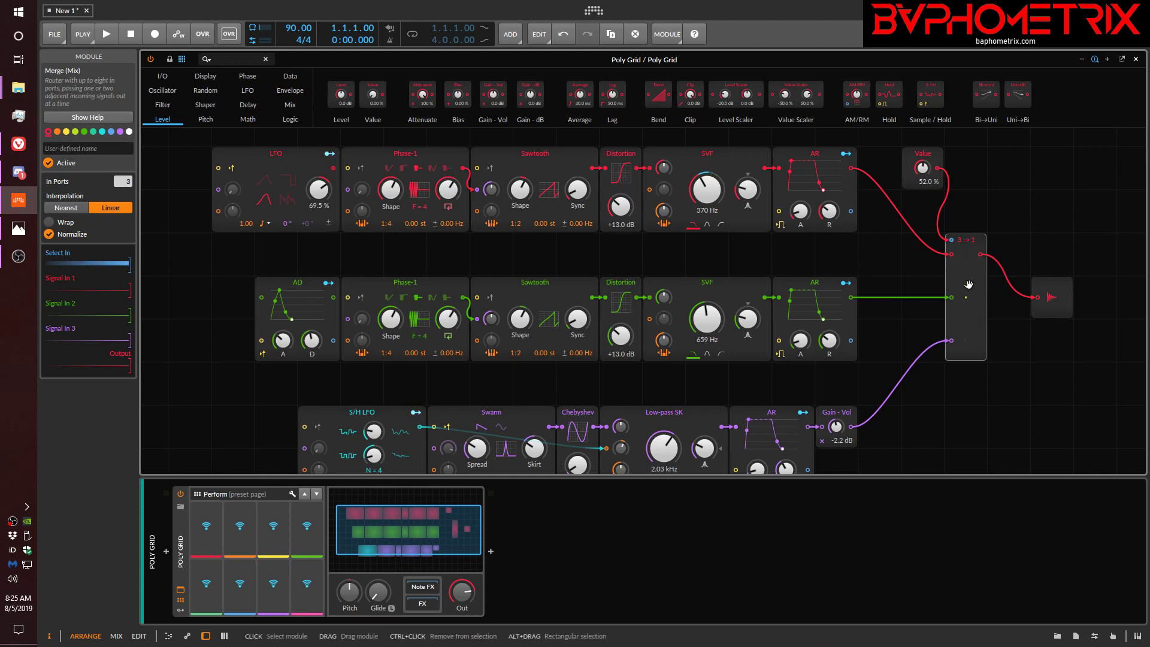
{"action": "left_click_drag", "start_coordinate": [922, 169], "coordinate": [922, 148]}
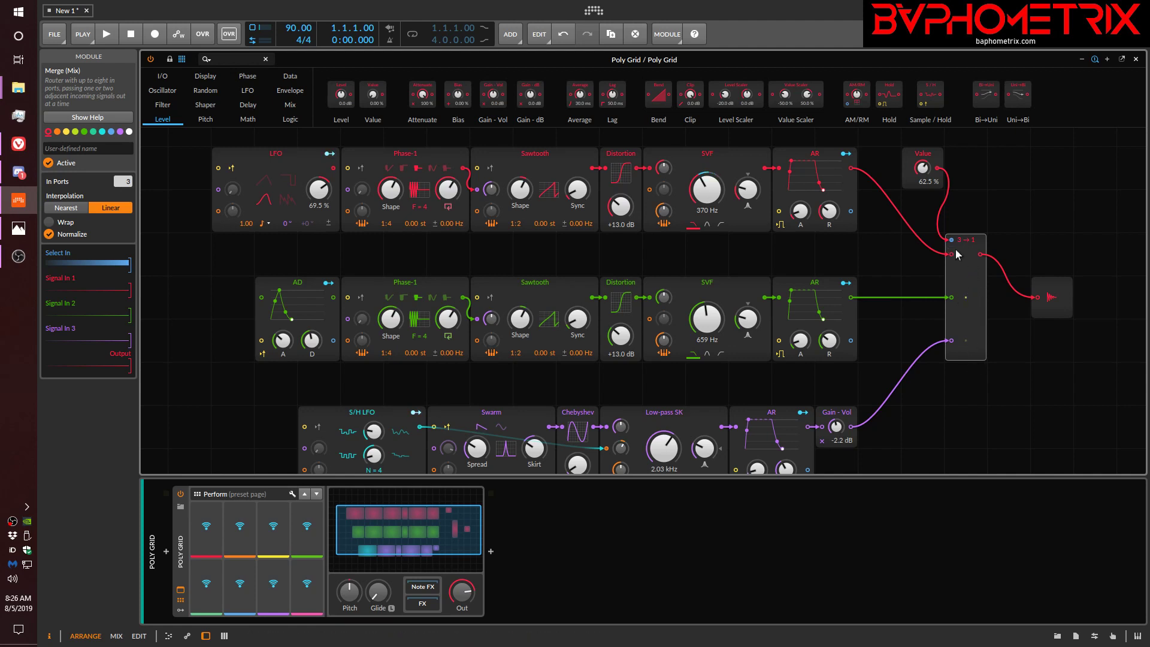
Sweep the Value module between 0 % and 12 %, leaving it at 0 %, and show Mix modules.
{"action": "left_click_drag", "start_coordinate": [933, 180], "coordinate": [933, 240]}
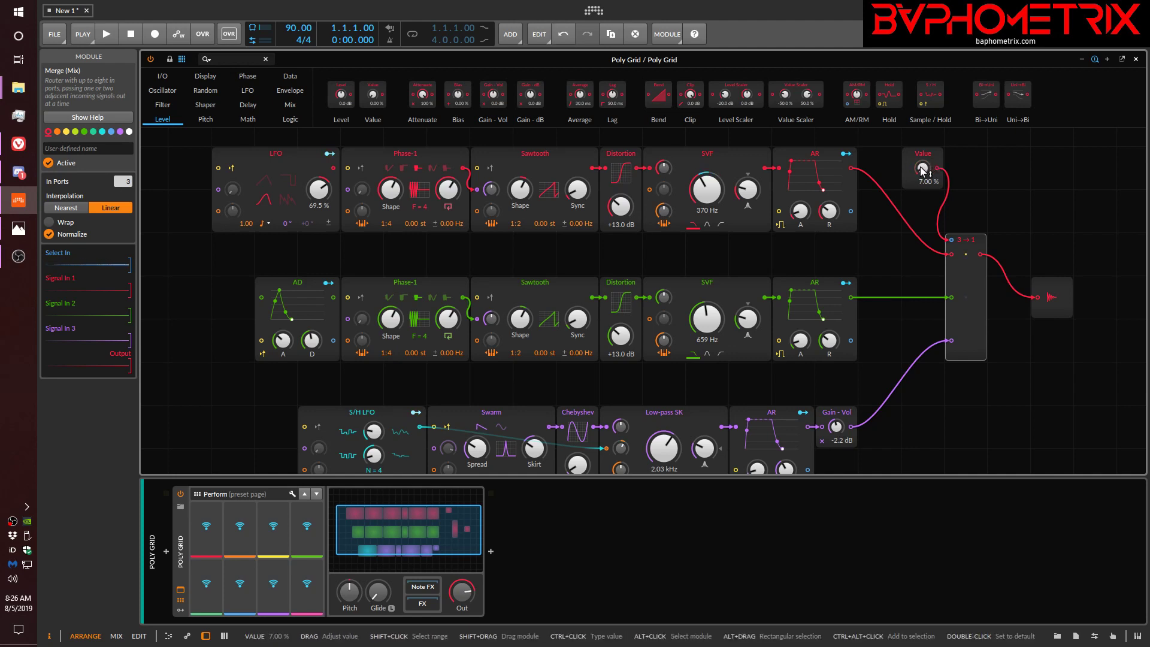
{"action": "double_click", "coordinate": [922, 169]}
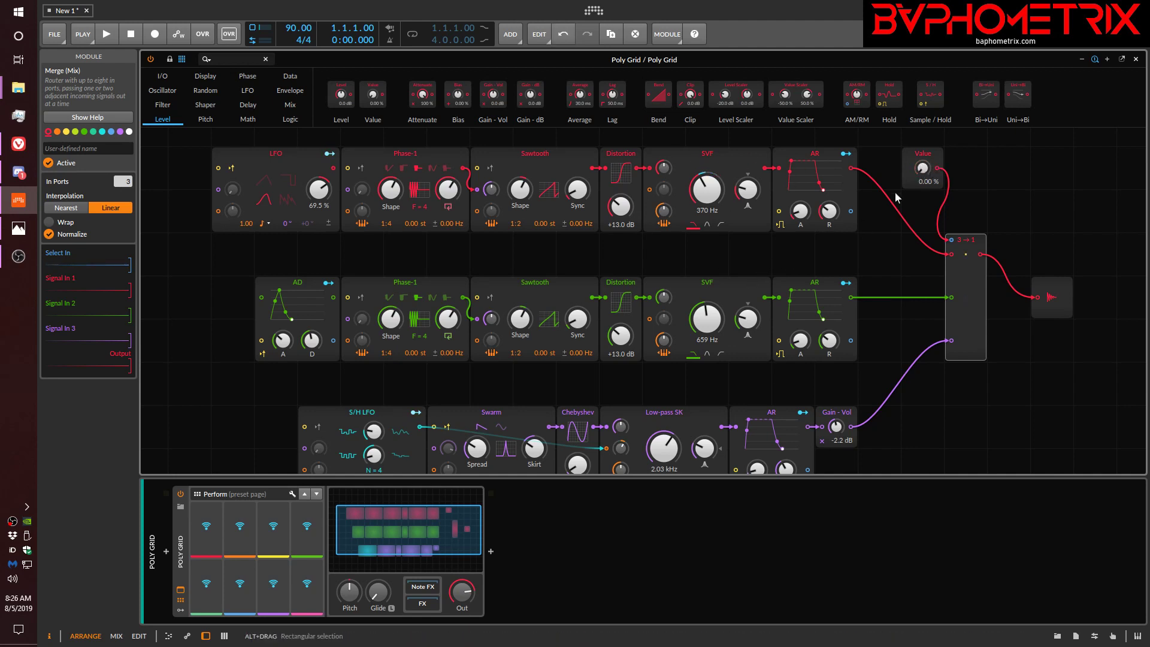
{"action": "left_click_drag", "start_coordinate": [932, 175], "coordinate": [932, 50]}
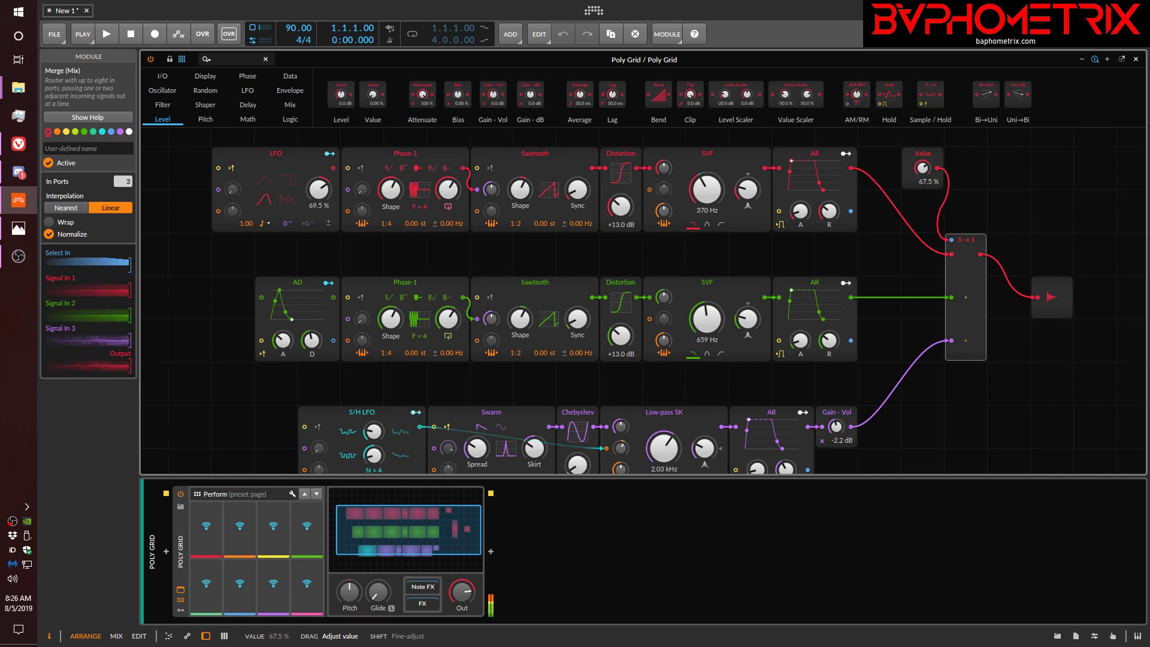
{"action": "left_click_drag", "start_coordinate": [922, 168], "coordinate": [923, 208]}
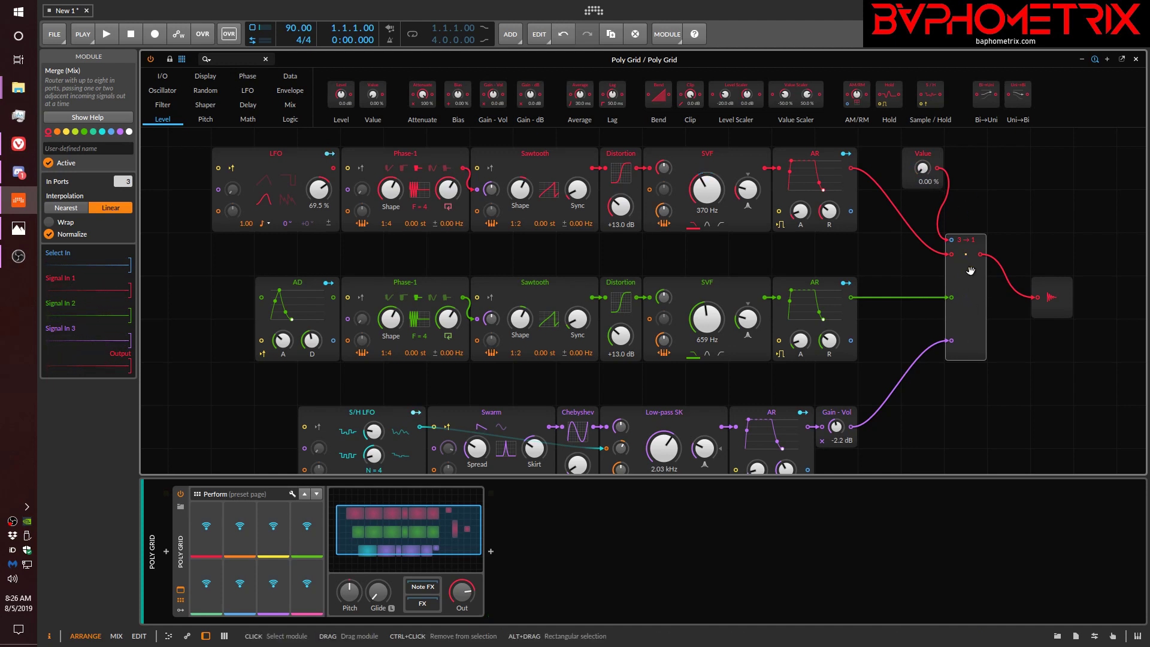
{"action": "left_click", "coordinate": [290, 105]}
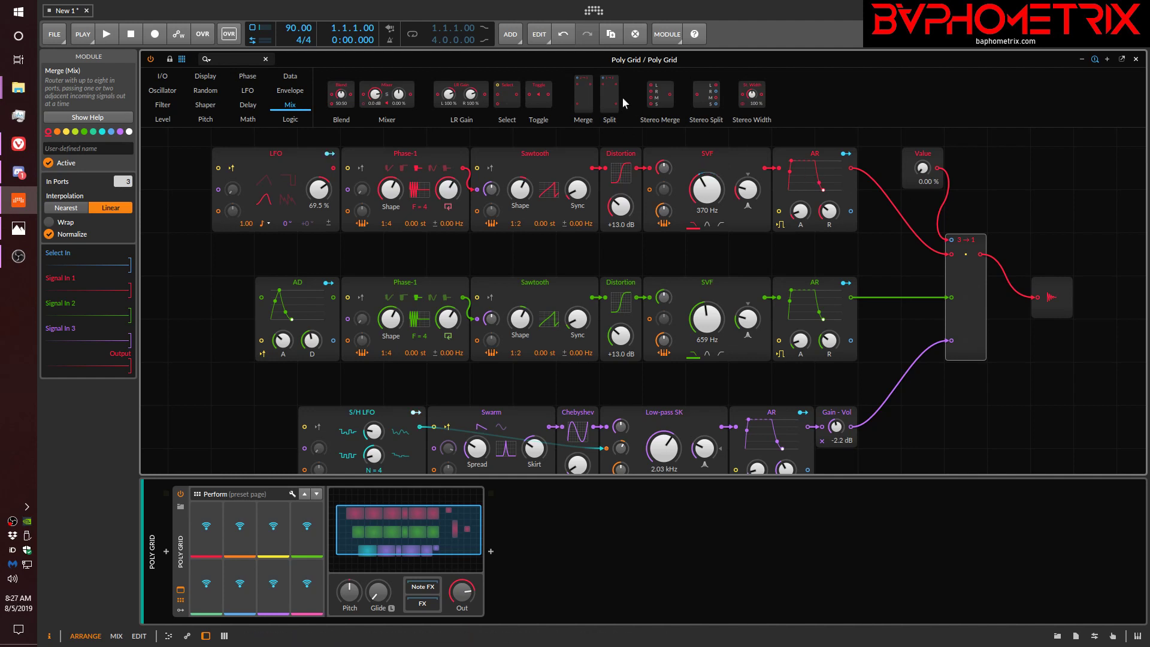
Add a 1→3 Split right of the Merge, fed by the red chain and steered by Value.
{"action": "left_click_drag", "start_coordinate": [611, 94], "coordinate": [1060, 181]}
{"action": "left_click_drag", "start_coordinate": [1020, 333], "coordinate": [1047, 270]}
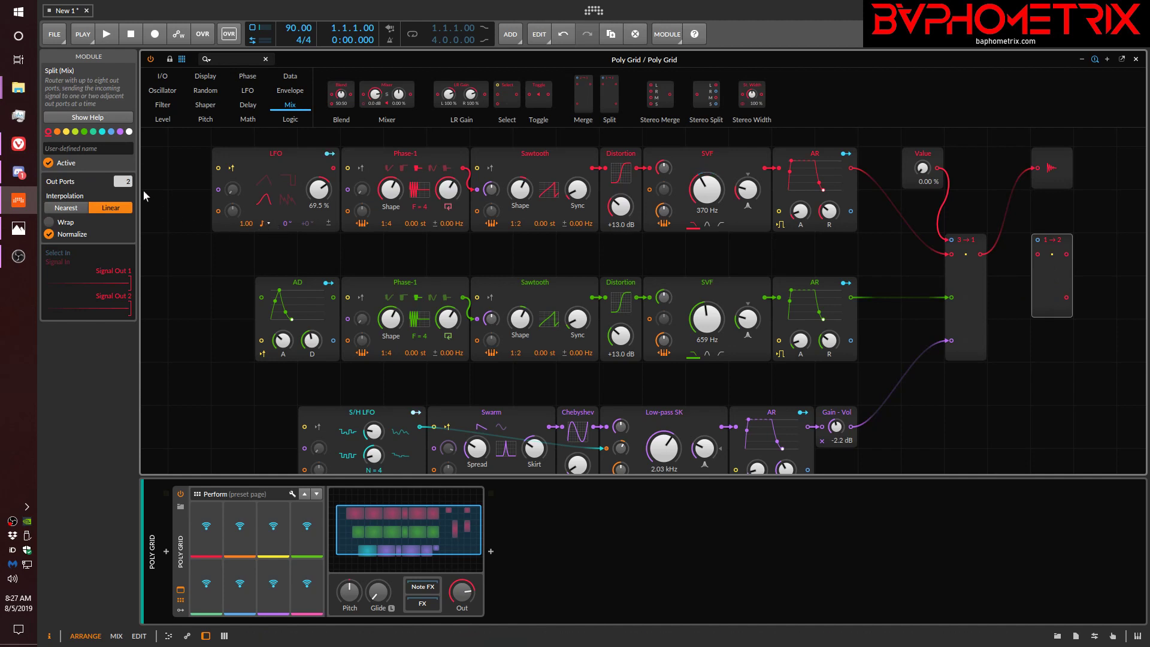
{"action": "left_click_drag", "start_coordinate": [128, 181], "coordinate": [128, 175]}
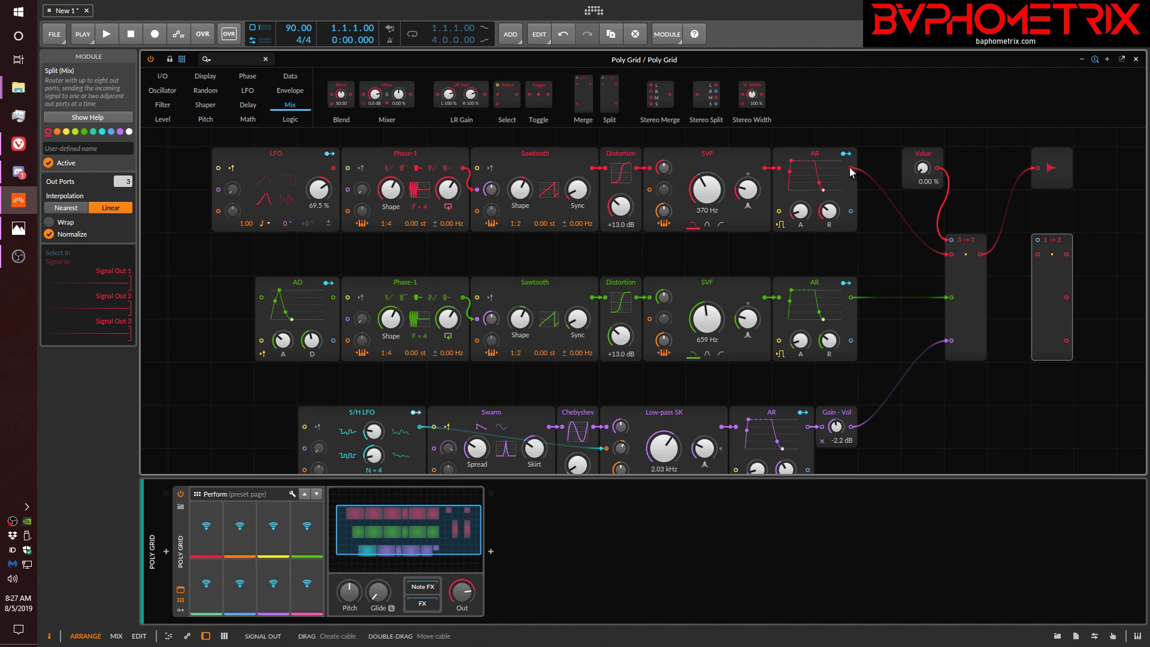
{"action": "left_click_drag", "start_coordinate": [945, 230], "coordinate": [1038, 256]}
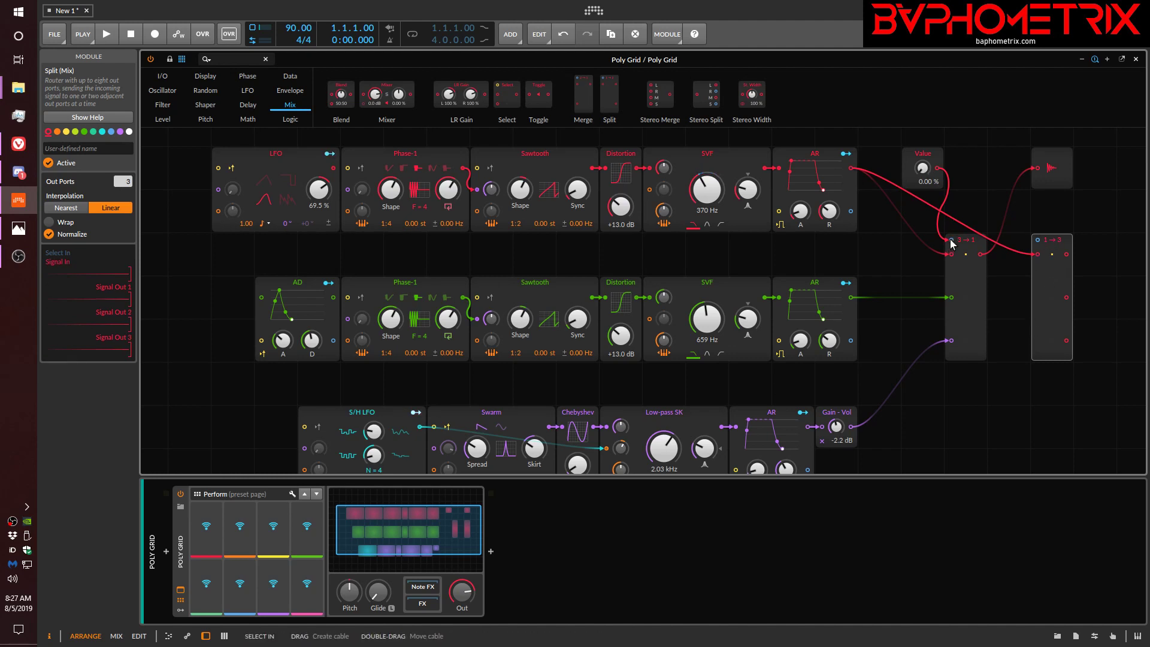
{"action": "left_click_drag", "start_coordinate": [951, 243], "coordinate": [1036, 238]}
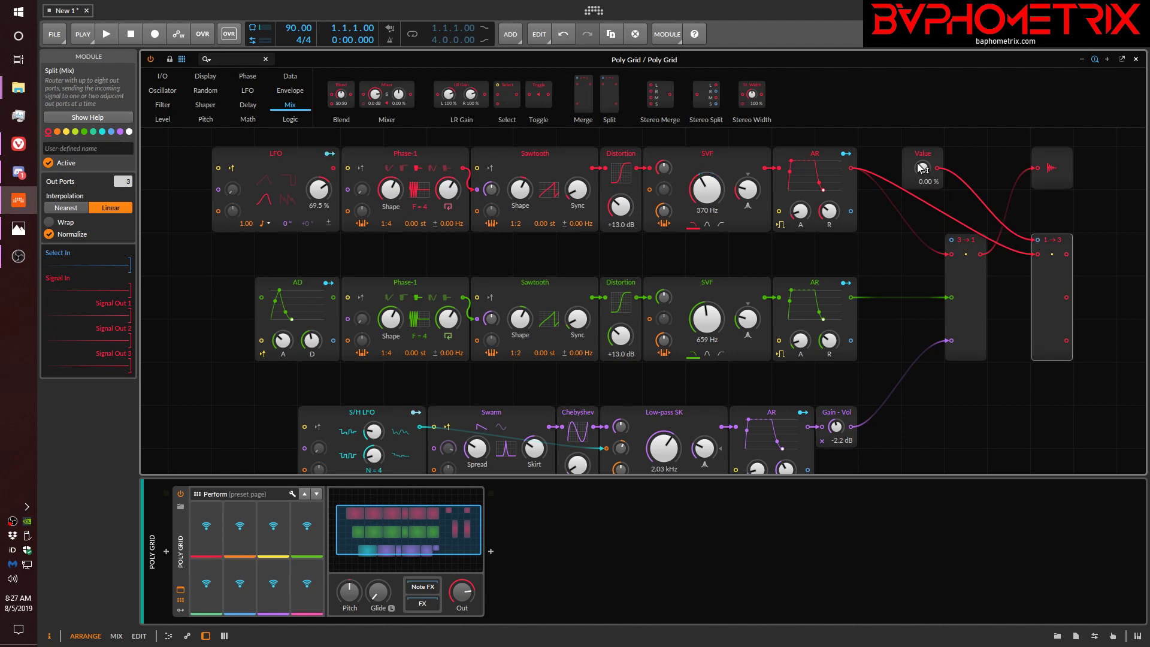
Compare Nearest and Linear on the Split while sweeping Value to 100 %, then add a Toggle.
{"action": "mouse_move", "coordinate": [921, 168]}
{"action": "left_mouse_down"}
{"action": "mouse_move", "coordinate": [921, 111]}
{"action": "mouse_move", "coordinate": [921, 168]}
{"action": "left_mouse_up"}
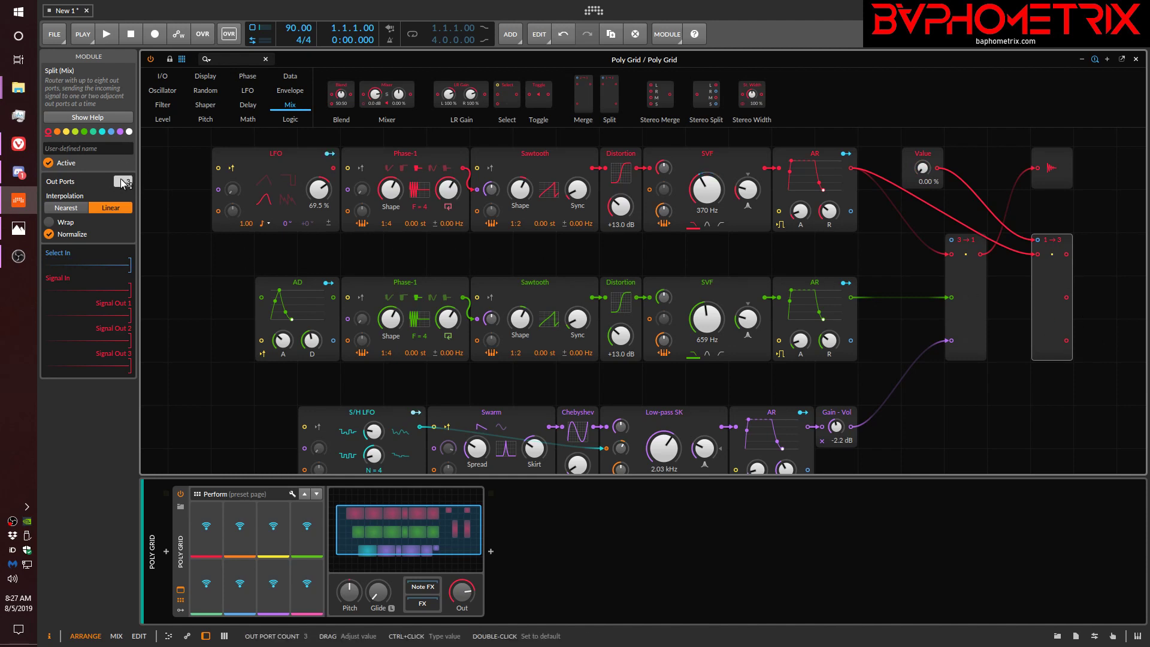
{"action": "left_click", "coordinate": [62, 212]}
{"action": "left_click", "coordinate": [106, 210]}
{"action": "left_click", "coordinate": [67, 209]}
{"action": "mouse_move", "coordinate": [922, 168]}
{"action": "left_mouse_down"}
{"action": "mouse_move", "coordinate": [923, 147]}
{"action": "mouse_move", "coordinate": [922, 204]}
{"action": "mouse_move", "coordinate": [923, 174]}
{"action": "left_mouse_up"}
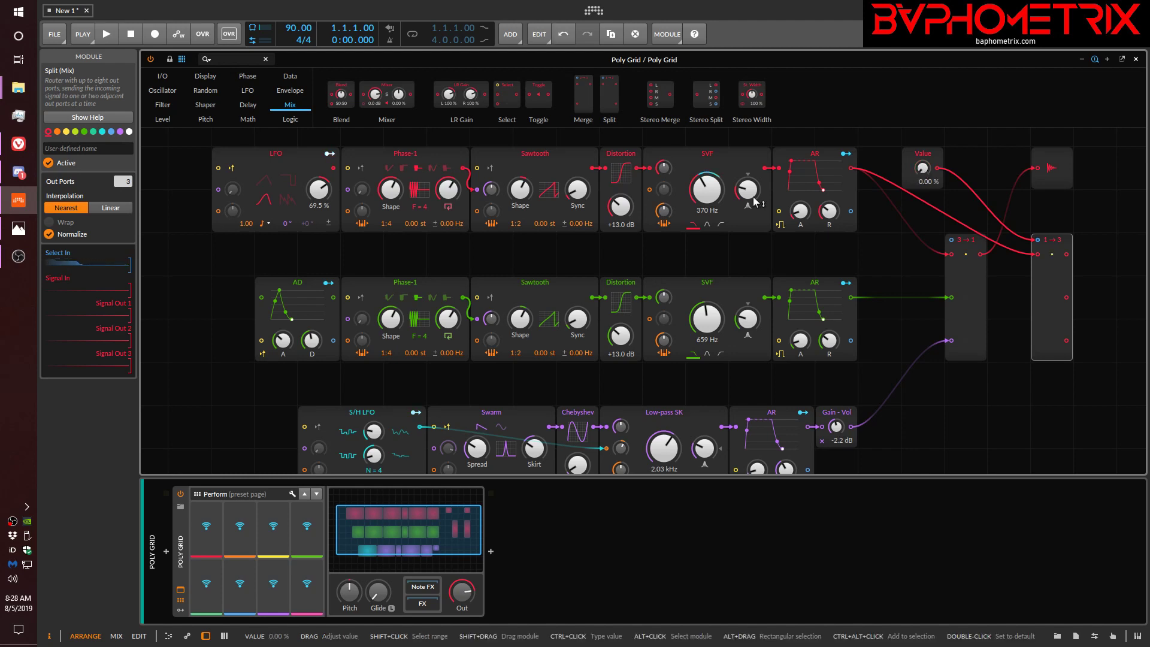
{"action": "left_click", "coordinate": [110, 208]}
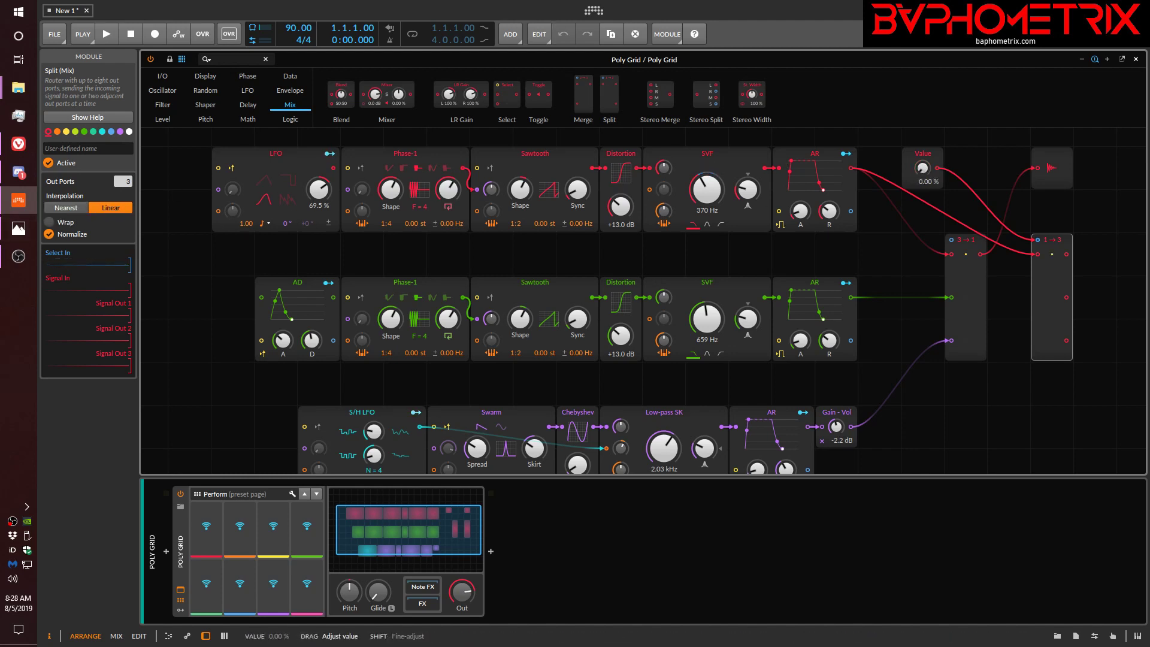
{"action": "left_click_drag", "start_coordinate": [922, 168], "coordinate": [922, 124]}
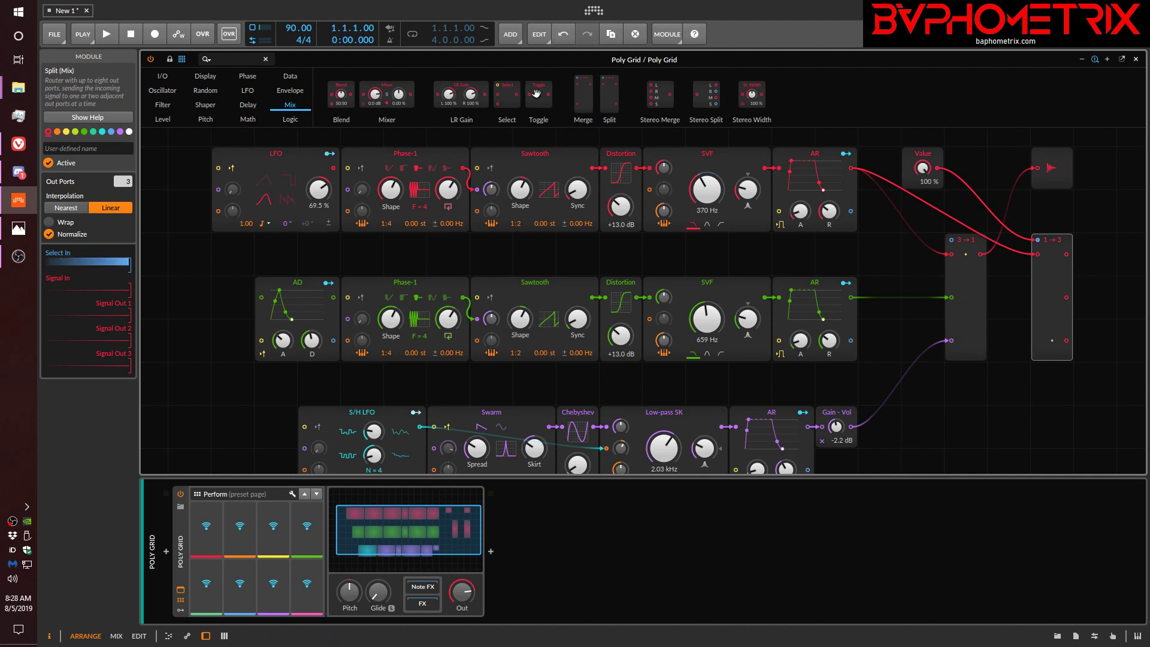
{"action": "left_click_drag", "start_coordinate": [539, 96], "coordinate": [962, 426]}
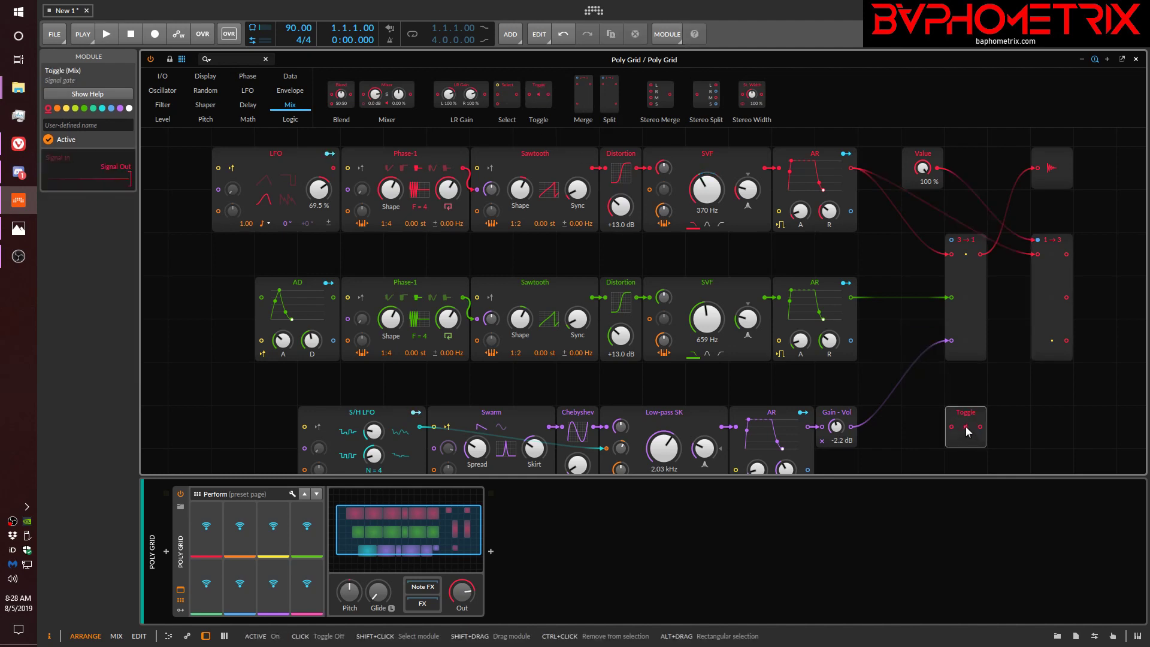
Delete the Value module and cable the red chain's AR directly to the audio output.
{"action": "left_click", "coordinate": [966, 429]}
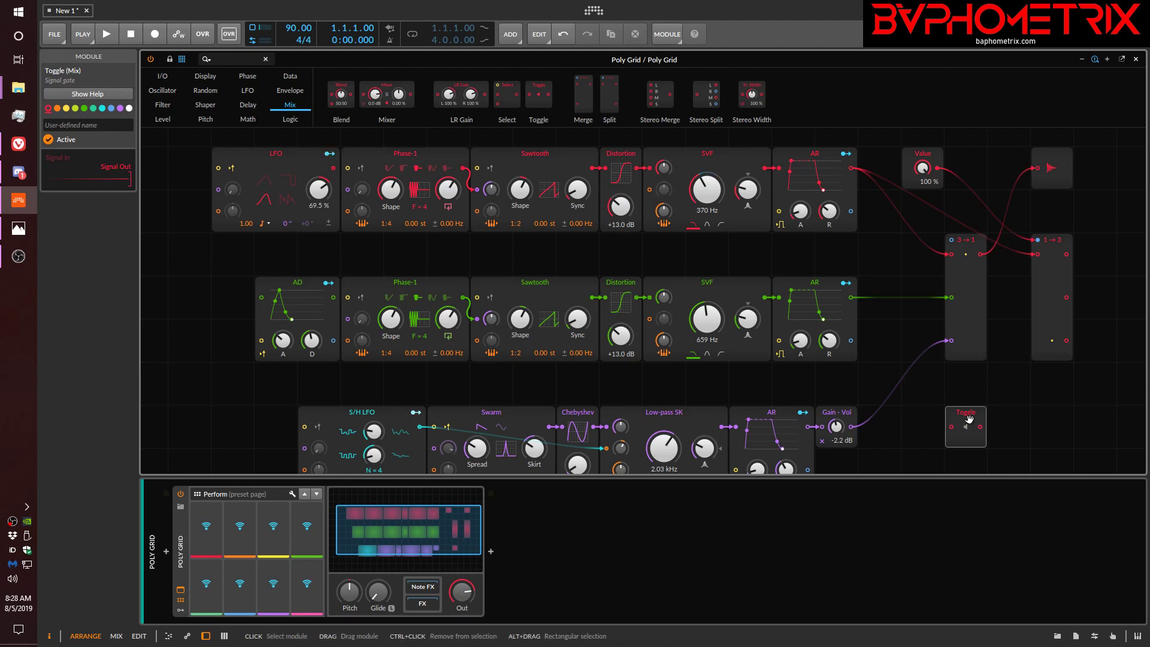
{"action": "left_click", "coordinate": [927, 159]}
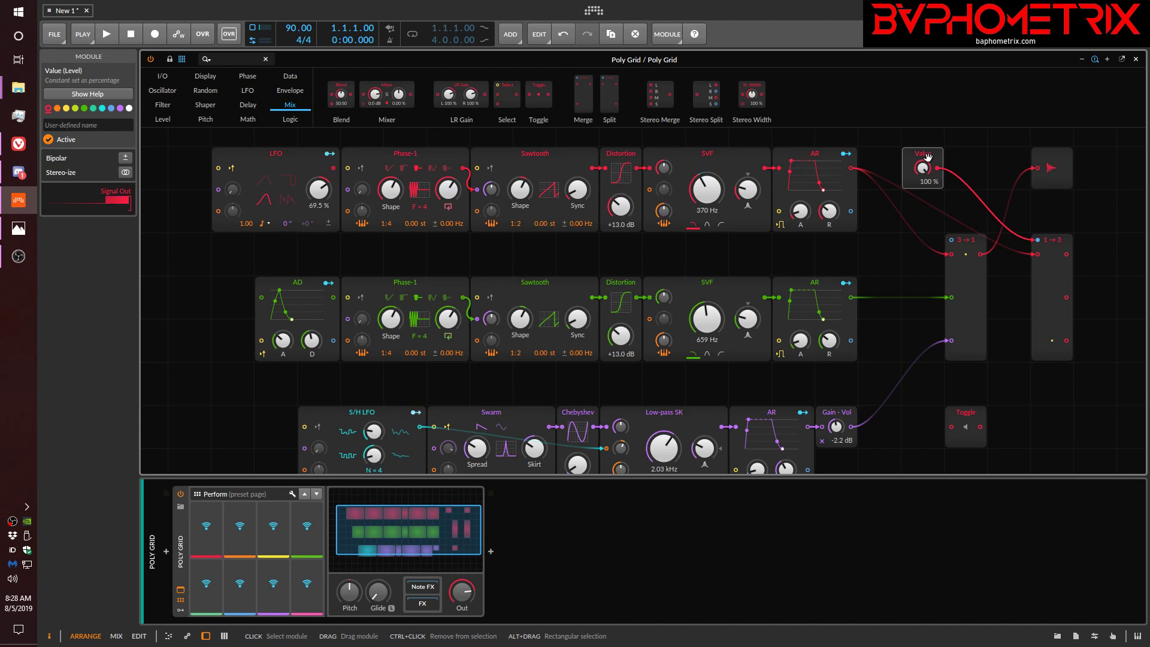
{"action": "key", "text": "Delete"}
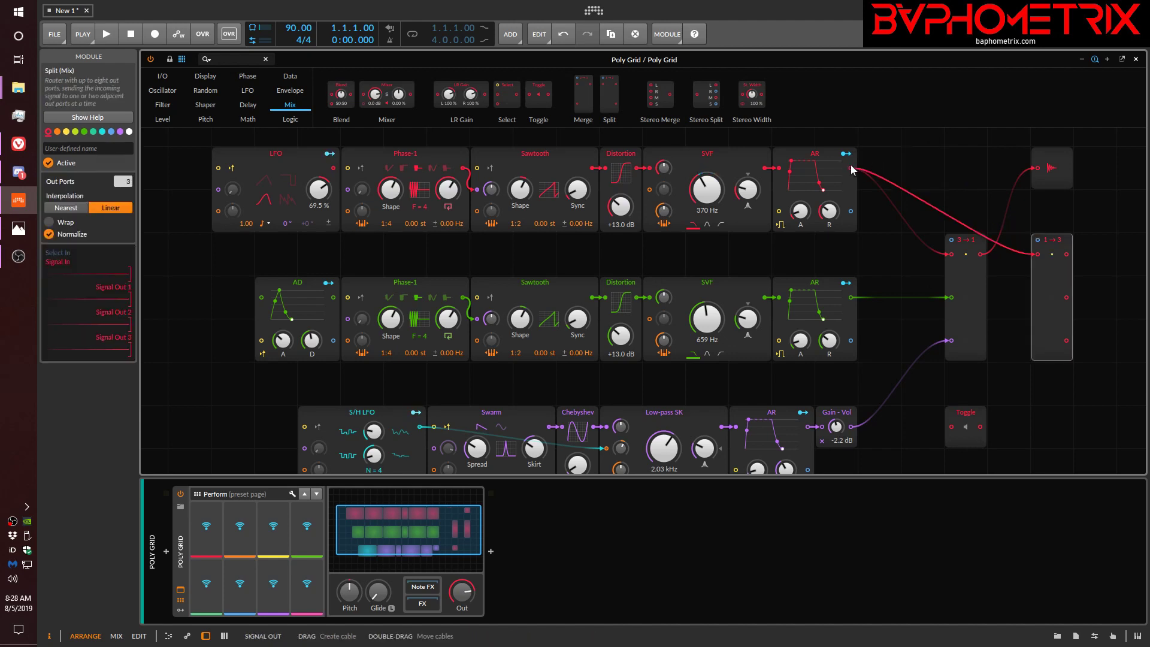
{"action": "left_click_drag", "start_coordinate": [852, 170], "coordinate": [1038, 168]}
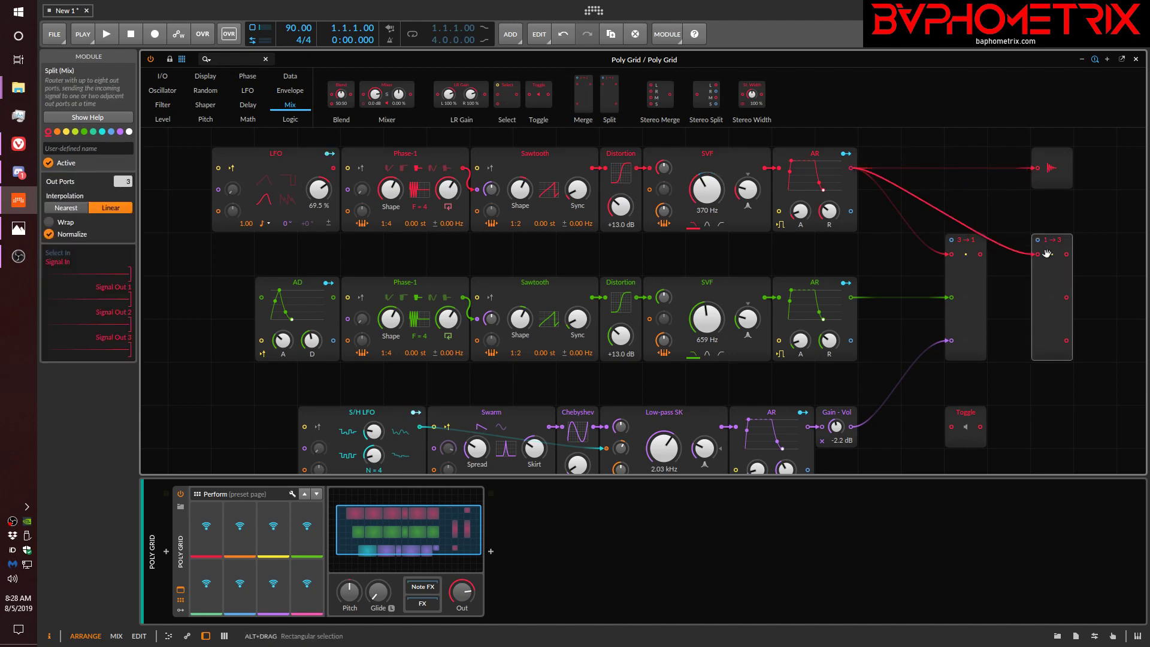
{"action": "left_click_drag", "start_coordinate": [1039, 254], "coordinate": [971, 312]}
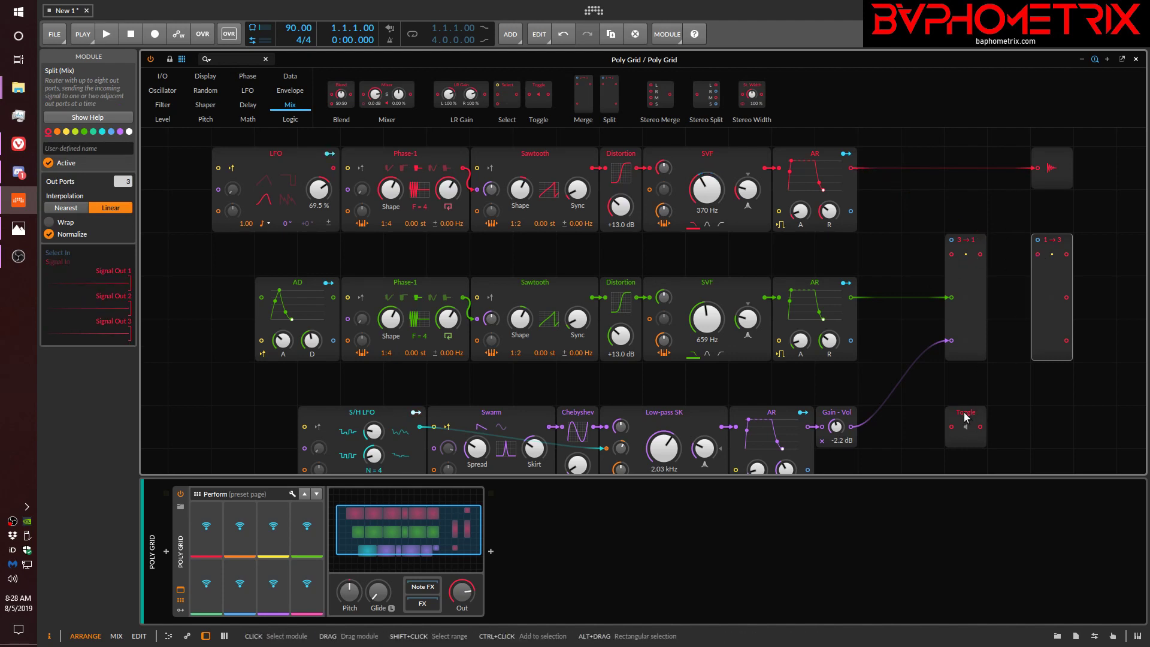
Insert the Toggle into the red chain's output cable and leave it switched on.
{"action": "left_click_drag", "start_coordinate": [966, 413], "coordinate": [974, 168]}
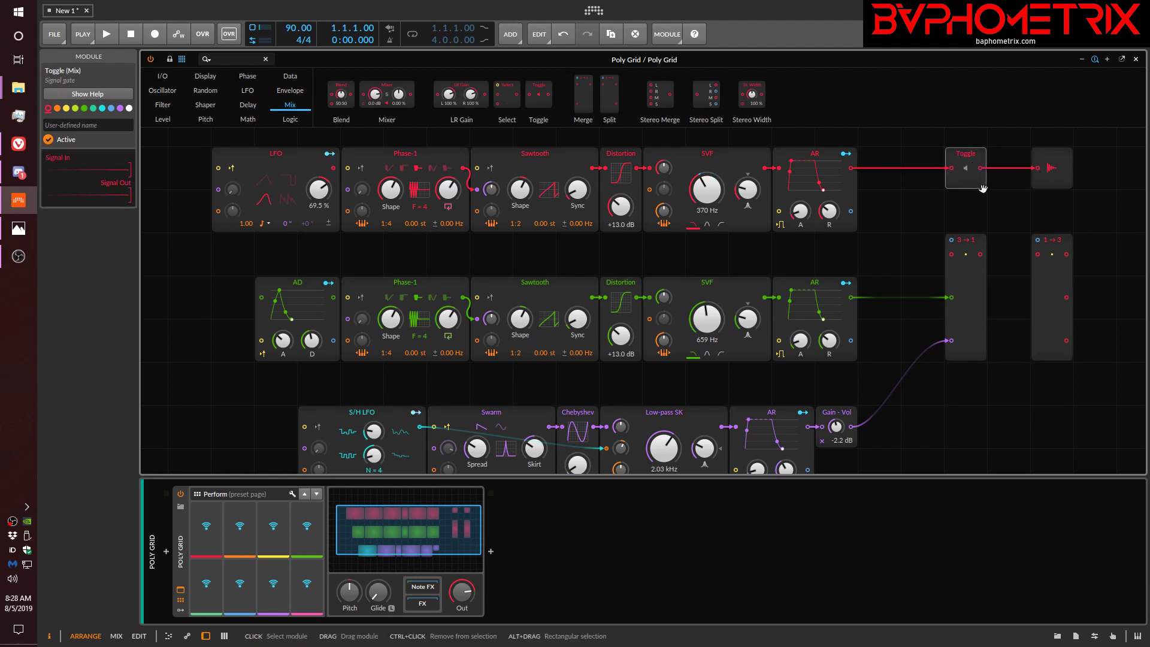
{"action": "left_click", "coordinate": [967, 173]}
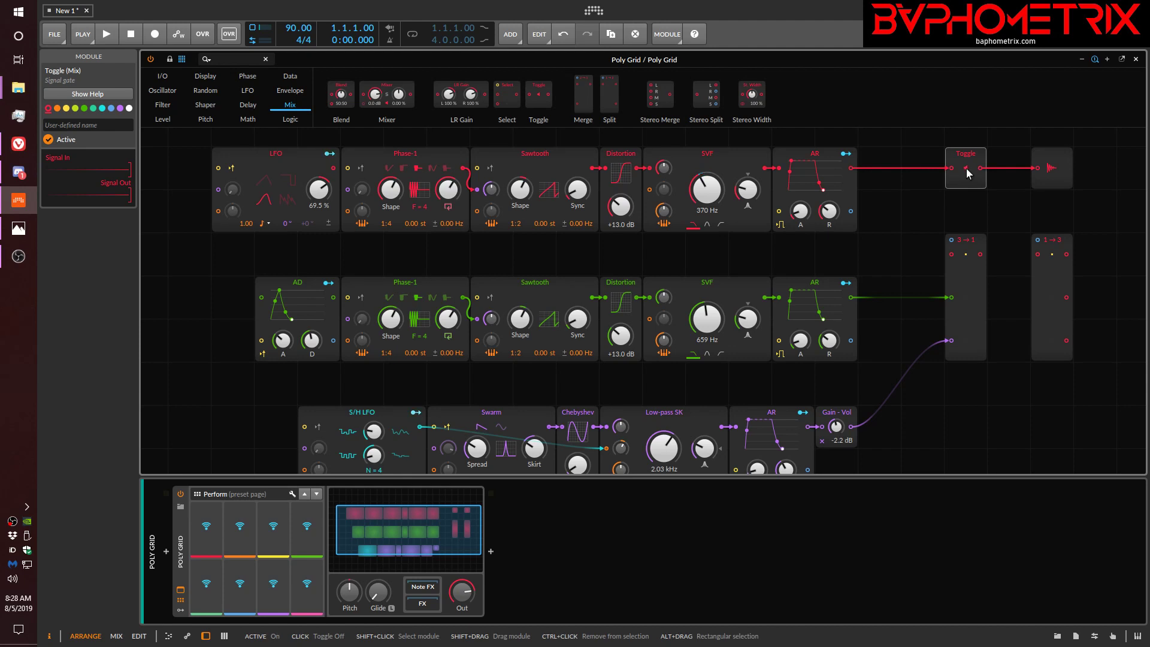
{"action": "left_click", "coordinate": [966, 173]}
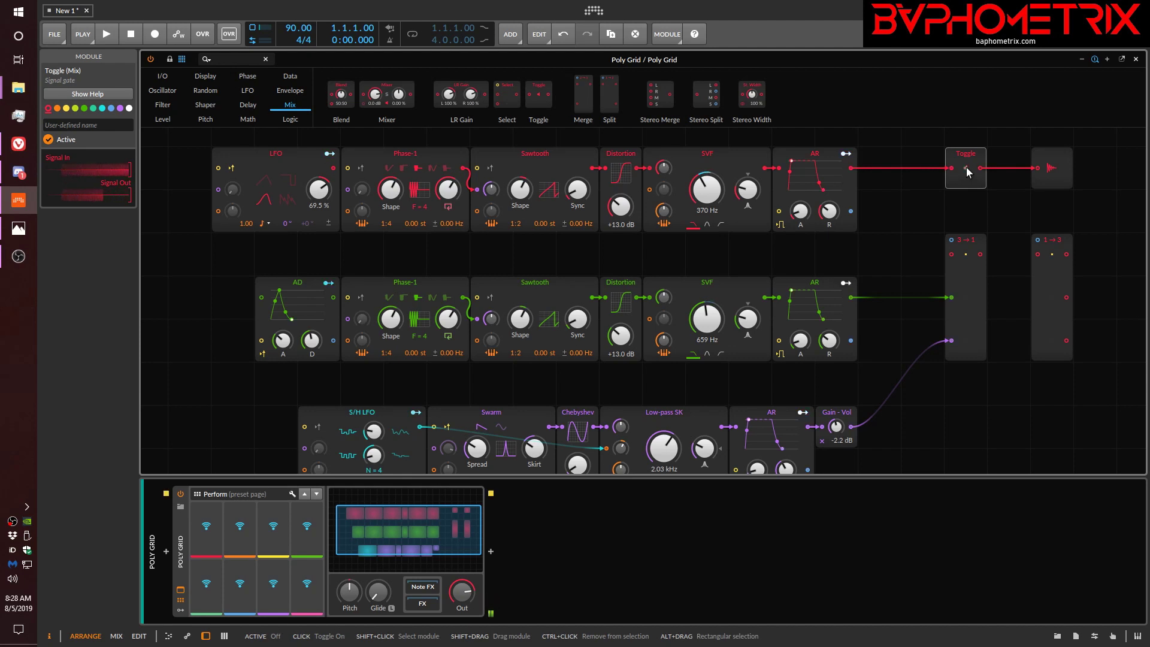
{"action": "left_click", "coordinate": [966, 173]}
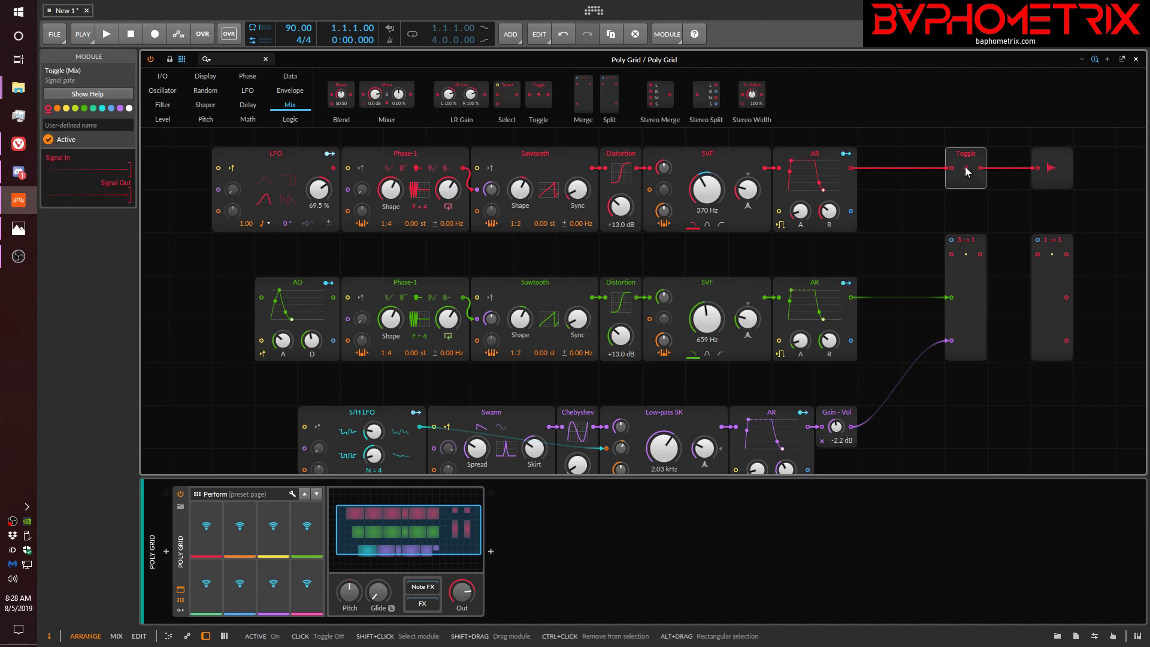
Map the Toggle's on/off to the first Perform pad and test it.
{"action": "left_click", "coordinate": [208, 531]}
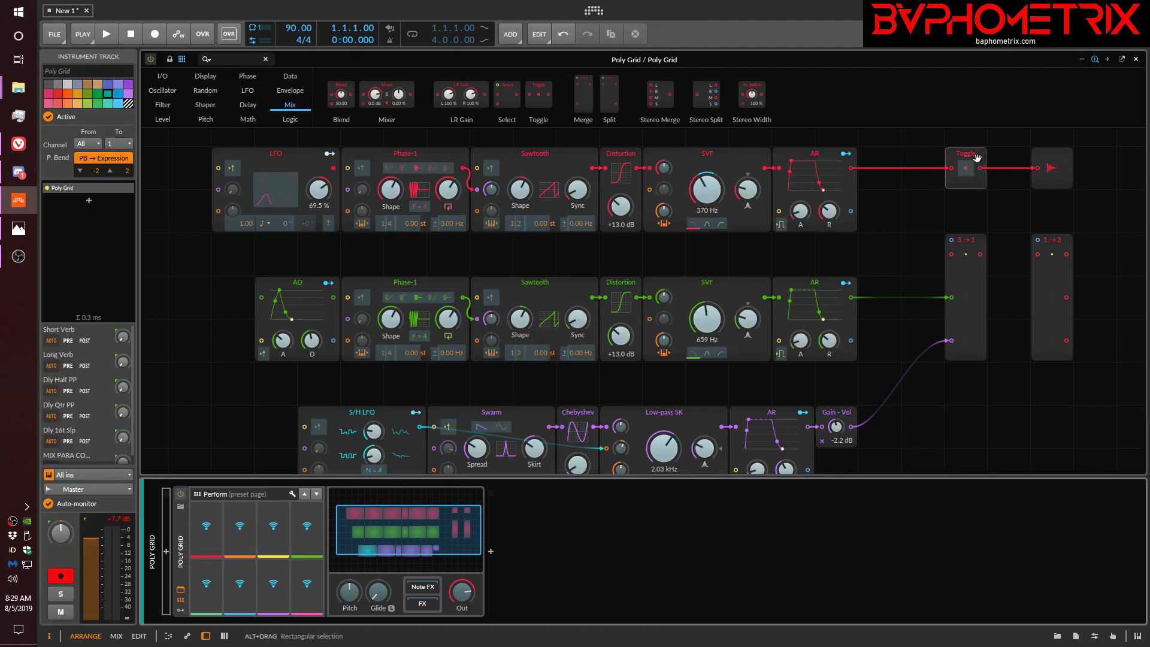
{"action": "left_click", "coordinate": [966, 170]}
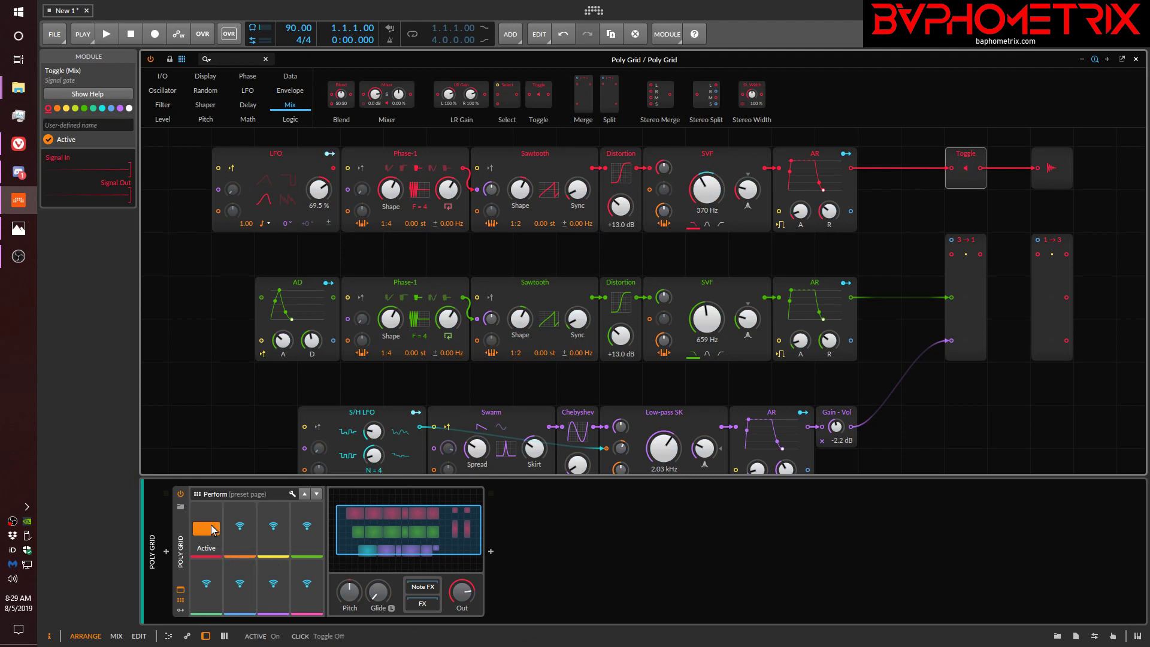
{"action": "left_click", "coordinate": [208, 531]}
{"action": "left_click", "coordinate": [208, 531]}
Add a Button logic module above the Merge and flick the Active pad, leaving the red chain on.
{"action": "left_click", "coordinate": [290, 118]}
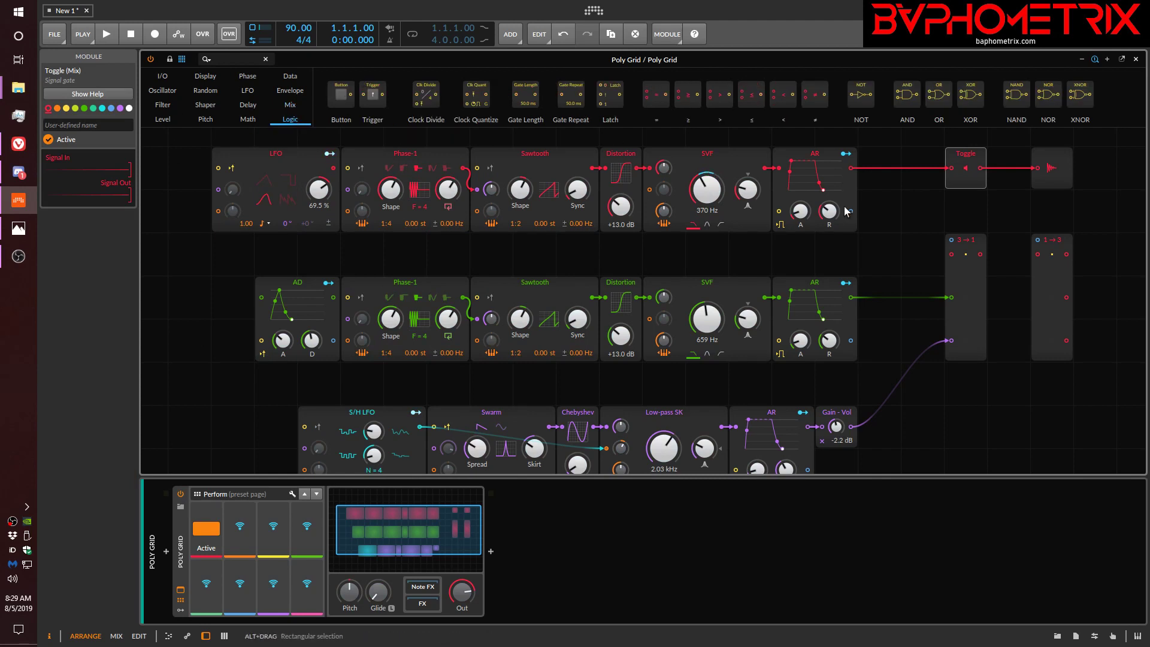
{"action": "left_click_drag", "start_coordinate": [341, 93], "coordinate": [944, 210]}
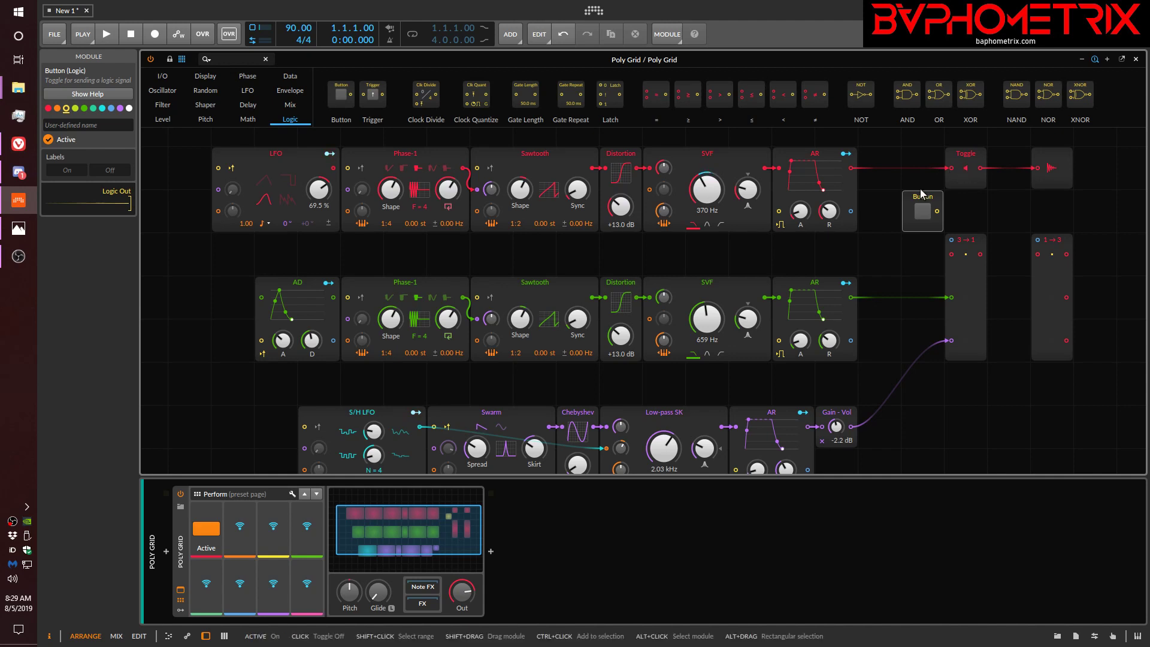
{"action": "left_click", "coordinate": [203, 535]}
{"action": "left_click", "coordinate": [203, 535]}
{"action": "left_click", "coordinate": [204, 535]}
{"action": "left_click", "coordinate": [203, 535]}
{"action": "left_click", "coordinate": [203, 535]}
{"action": "left_click", "coordinate": [203, 535]}
{"action": "left_click", "coordinate": [203, 535]}
{"action": "left_click", "coordinate": [203, 535]}
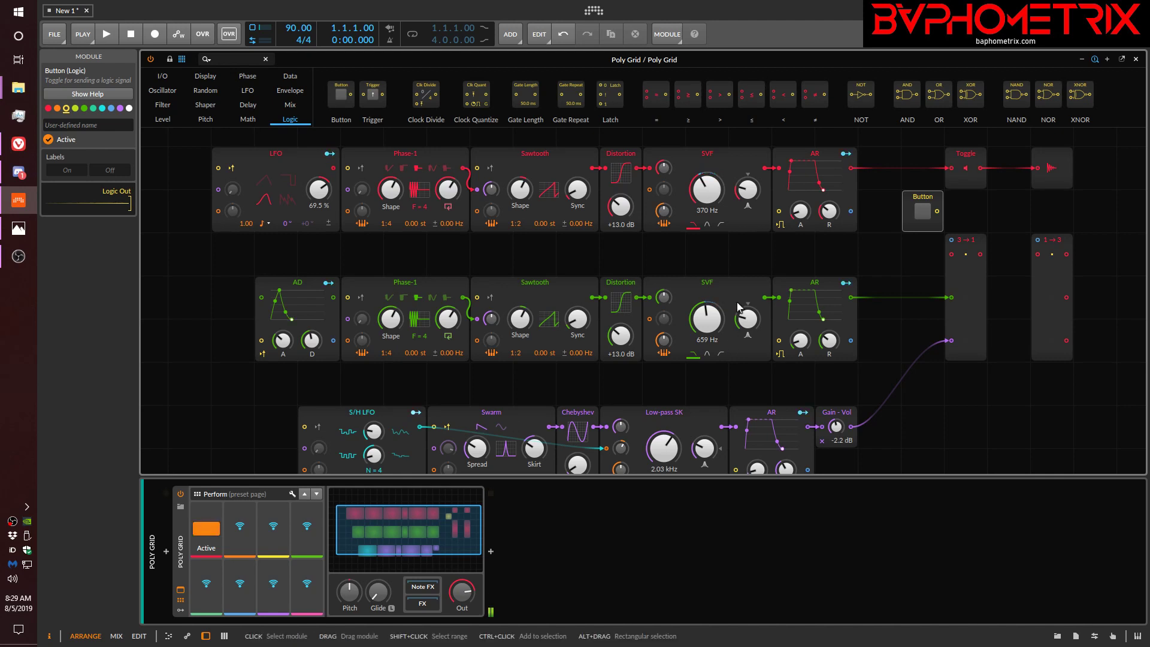
{"action": "left_click", "coordinate": [296, 108]}
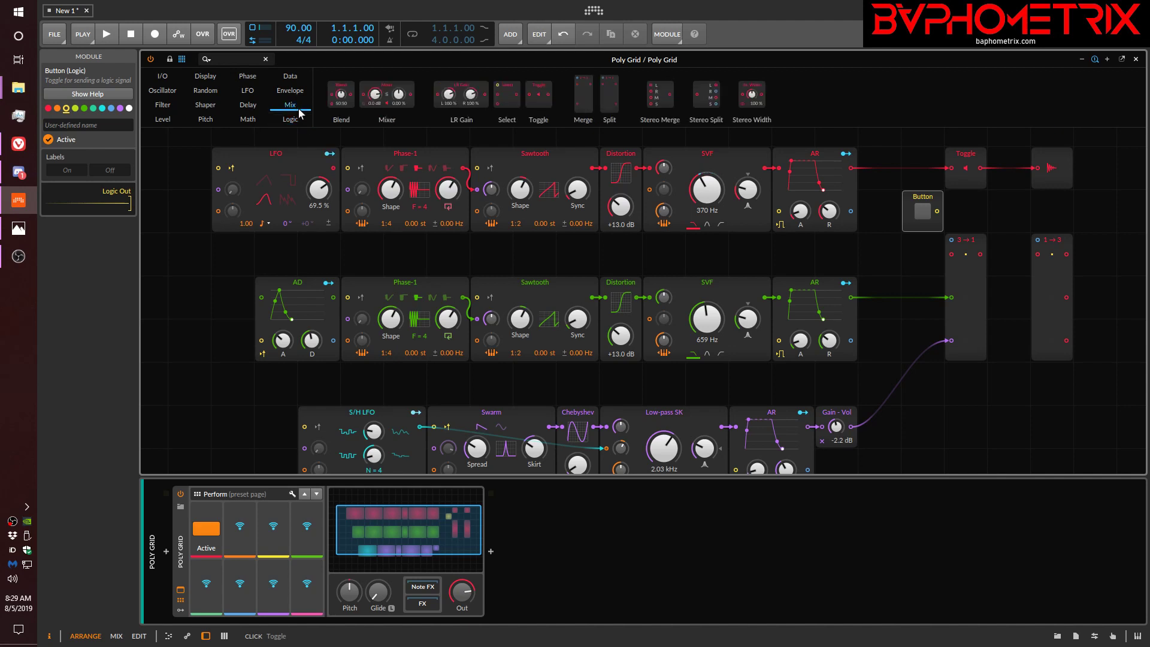